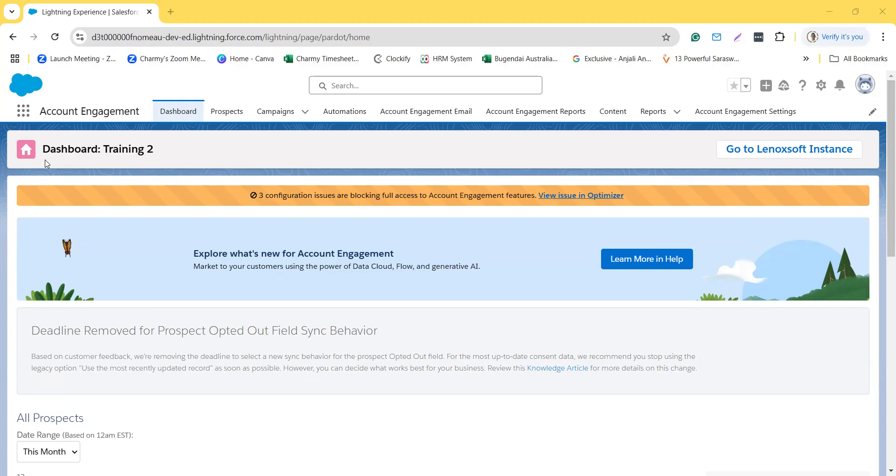
pyautogui.click(23, 111)
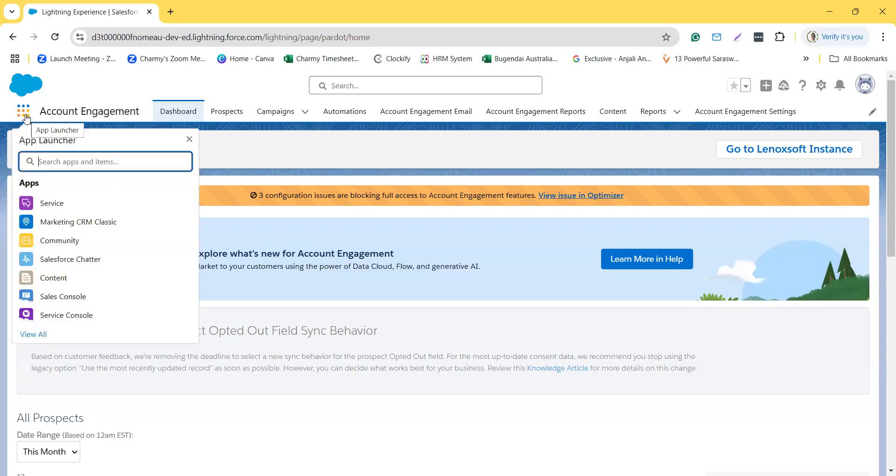
pyautogui.write('accou')
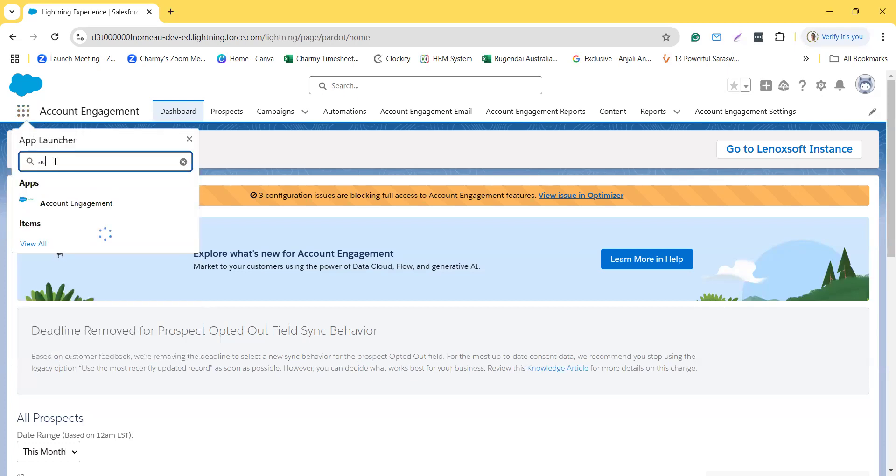
pyautogui.write('nt')
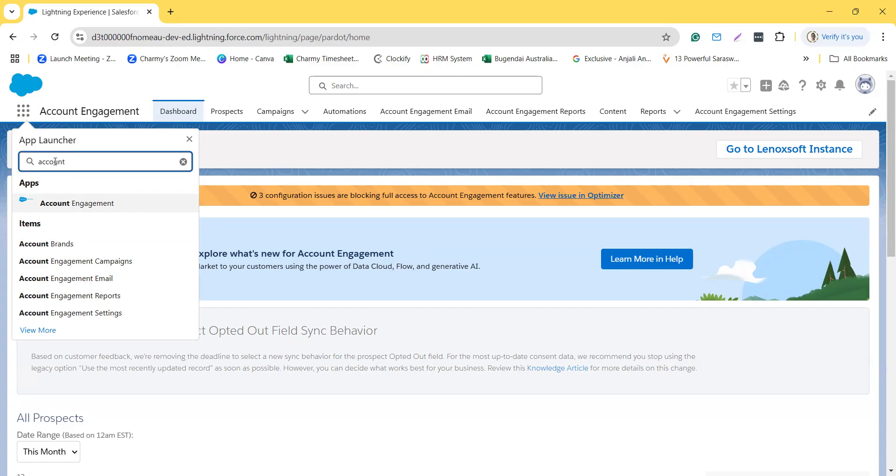
pyautogui.click(188, 139)
pyautogui.scroll(-5, 285, 334)
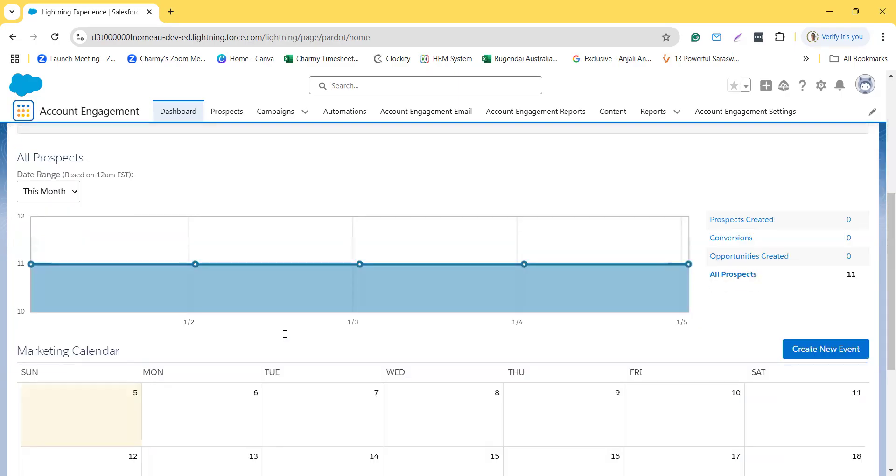
pyautogui.scroll(-4, 285, 335)
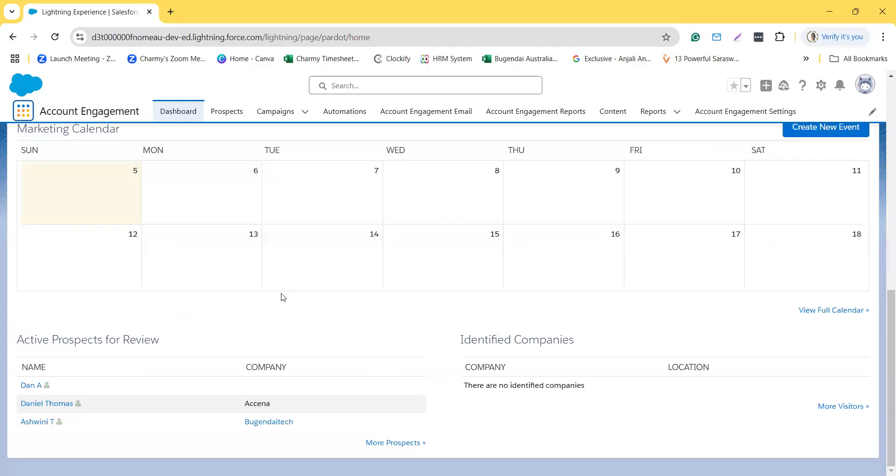
pyautogui.scroll(10, 283, 297)
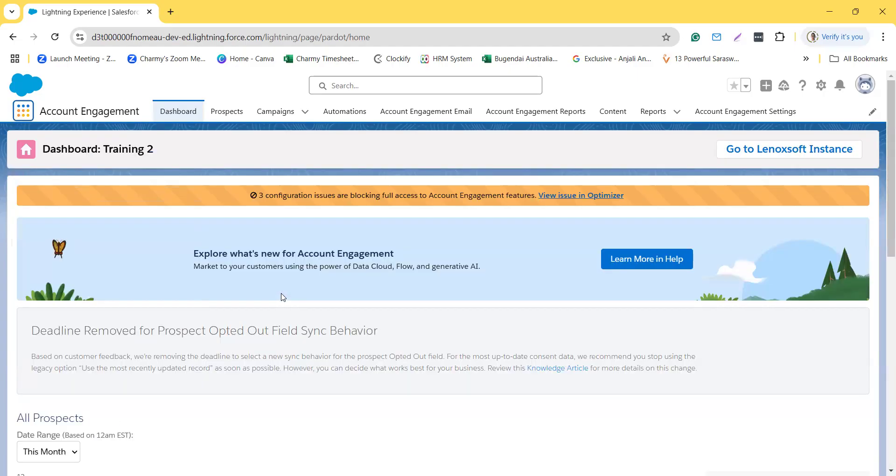
# Step: Dismiss the feedback survey and start a new campaign named 'Demo 2025'
pyautogui.click(276, 114)
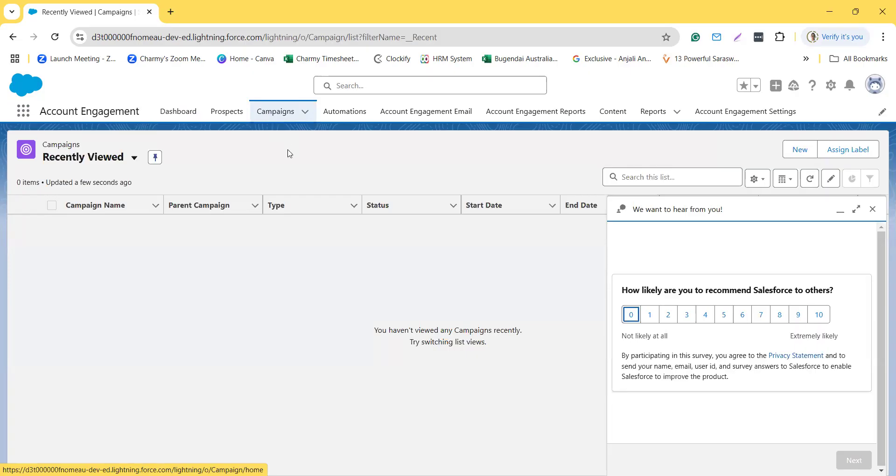
pyautogui.click(841, 209)
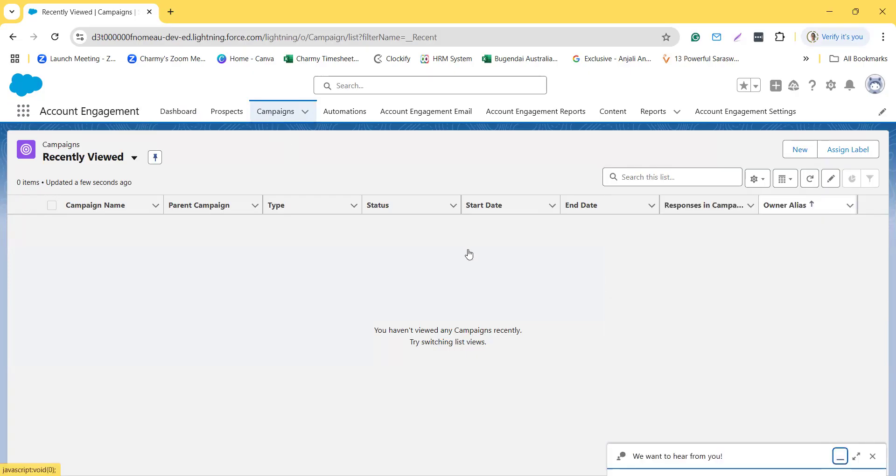
pyautogui.click(800, 150)
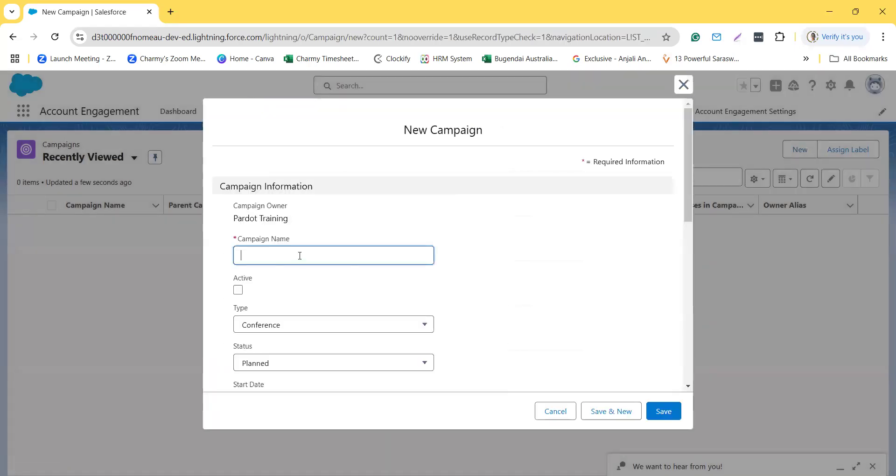
pyautogui.write('Demo 2022')
pyautogui.press('BackSpace')
pyautogui.write('5')
pyautogui.scroll(-1, 300, 255)
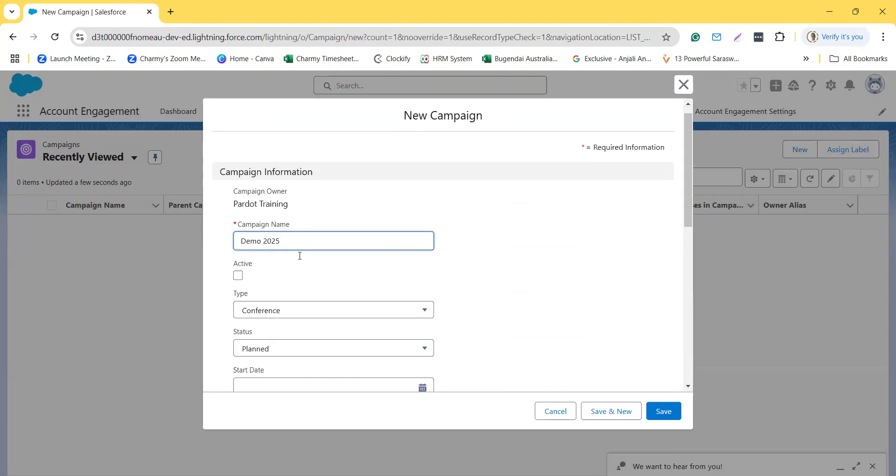
pyautogui.scroll(-1, 256, 274)
# Step: Mark the campaign Active, set its type to Webinar and keep status Planned
pyautogui.click(238, 246)
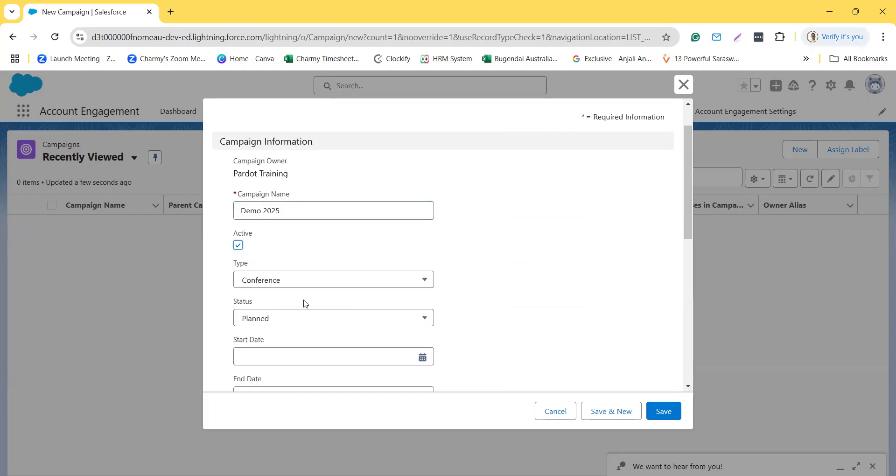
pyautogui.click(334, 284)
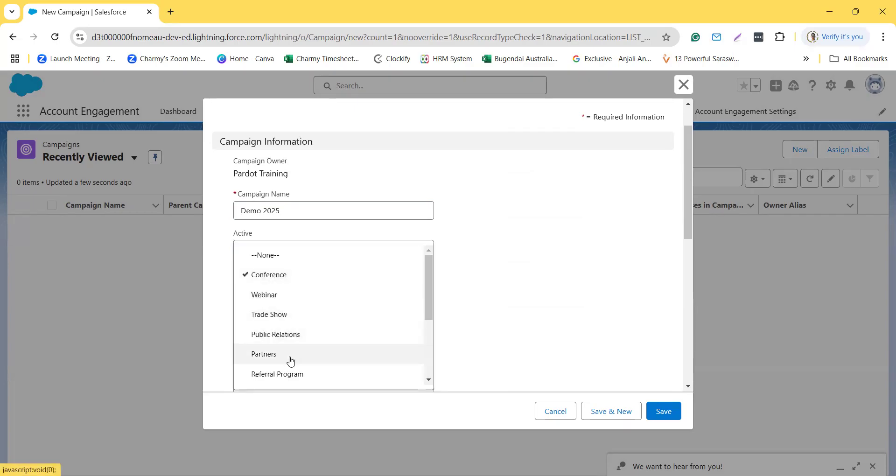
pyautogui.click(271, 295)
pyautogui.scroll(-2, 273, 294)
pyautogui.scroll(-1, 272, 294)
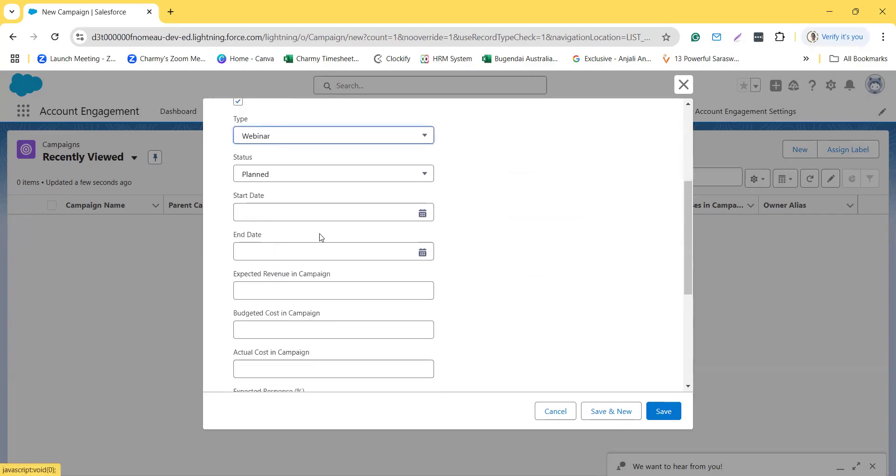
pyautogui.click(308, 174)
pyautogui.click(308, 174)
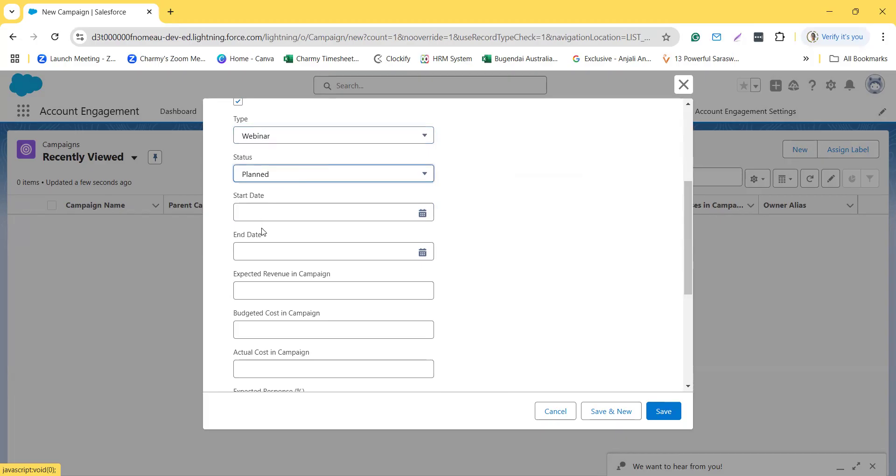
# Step: Set the campaign to run from 1/12/2025 to 1/31/2025 and save it
pyautogui.click(423, 214)
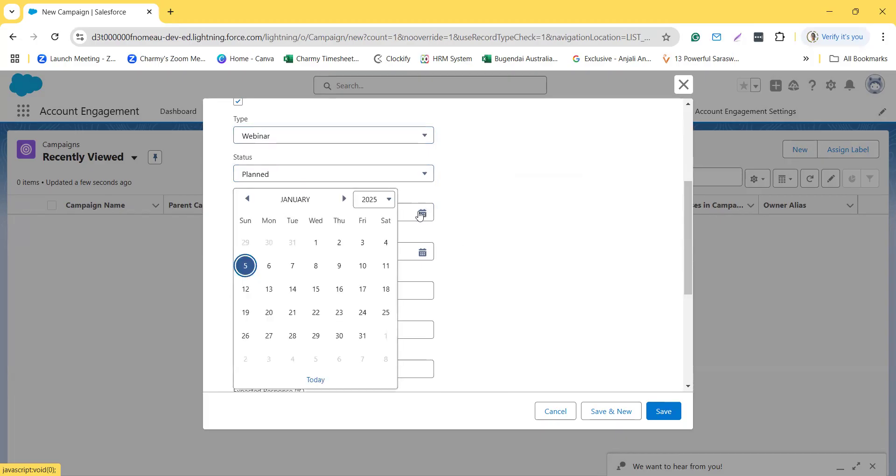
pyautogui.click(248, 293)
pyautogui.click(422, 252)
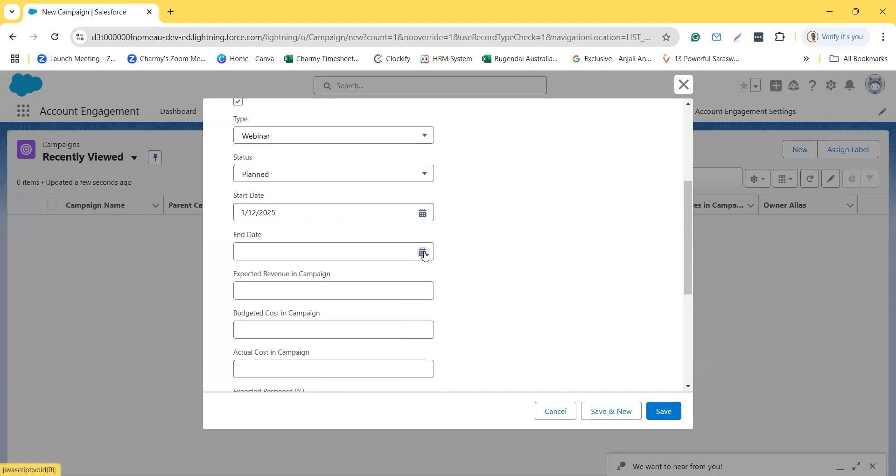
pyautogui.click(364, 336)
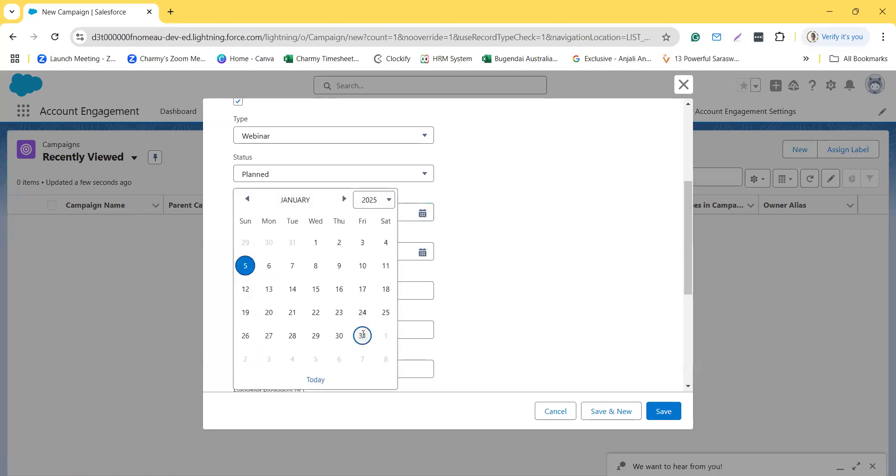
pyautogui.scroll(-2, 290, 290)
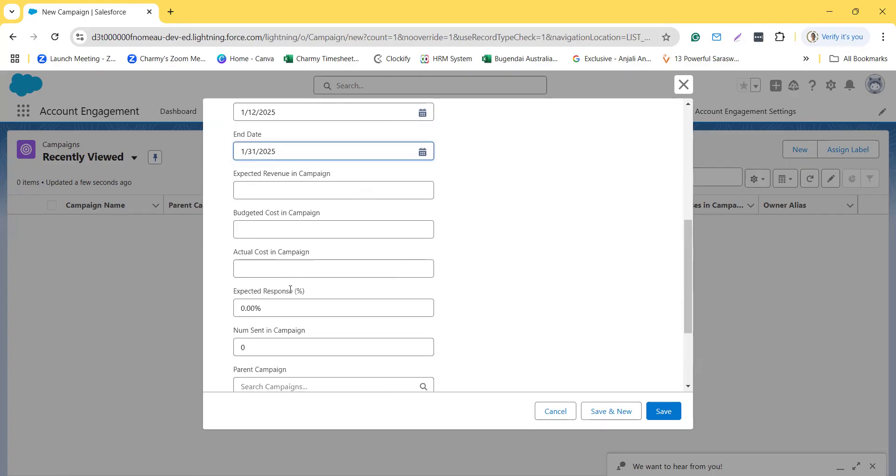
pyautogui.scroll(-1, 337, 301)
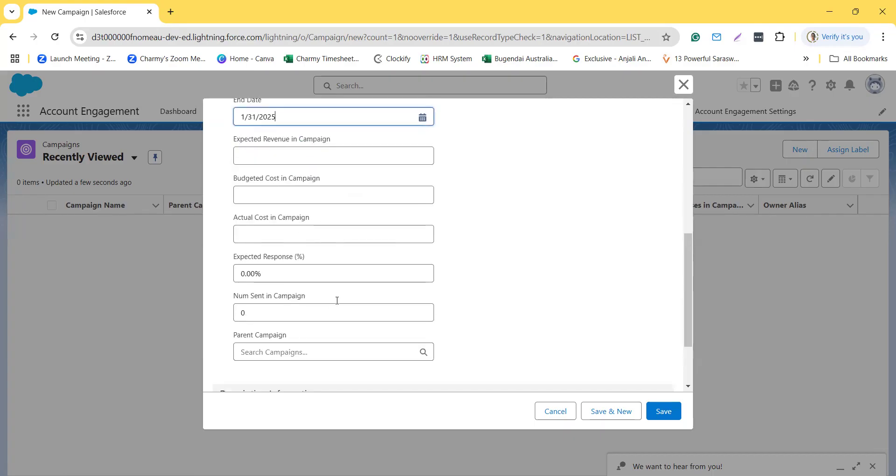
pyautogui.scroll(-1, 327, 293)
pyautogui.scroll(-1, 327, 293)
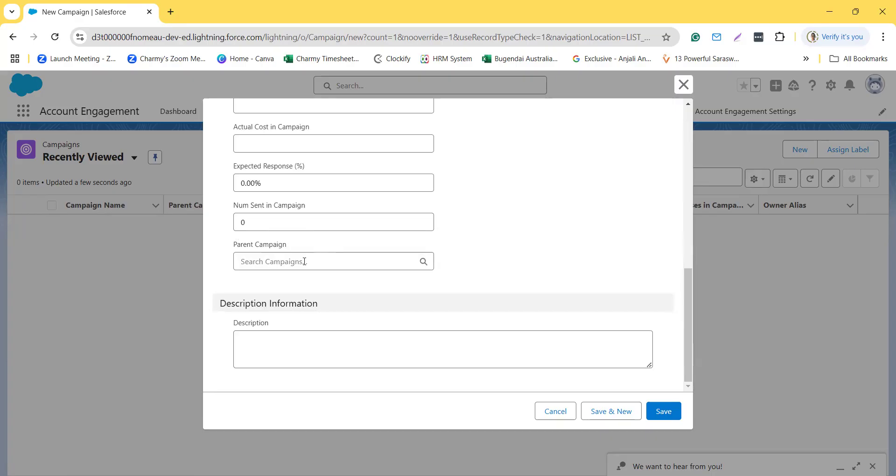
pyautogui.click(672, 414)
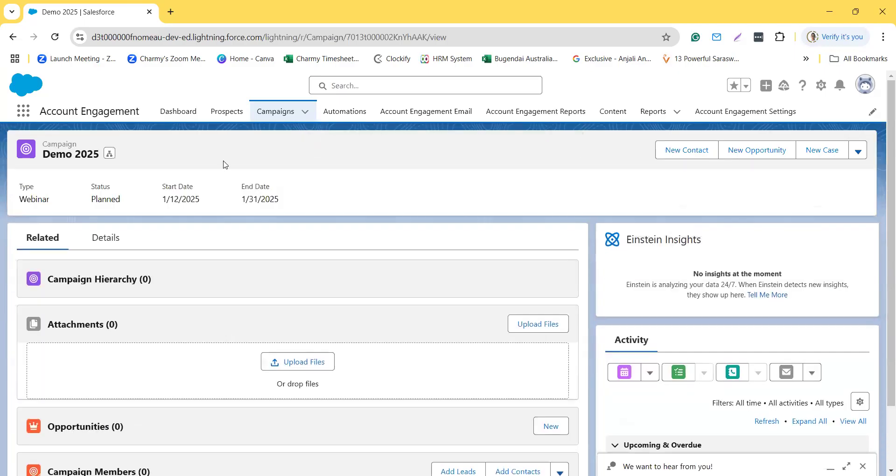
# Step: View the Webinar Engagement Studio program's flow at full size, then switch to Automation Rules
pyautogui.click(358, 113)
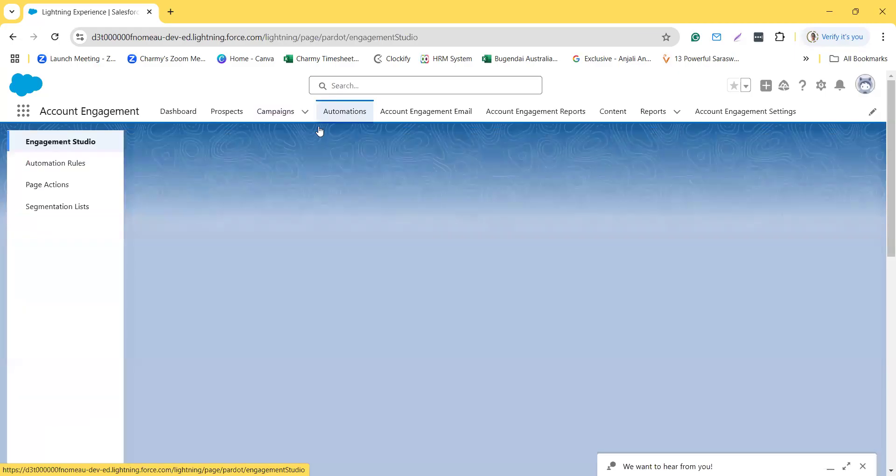
pyautogui.click(85, 145)
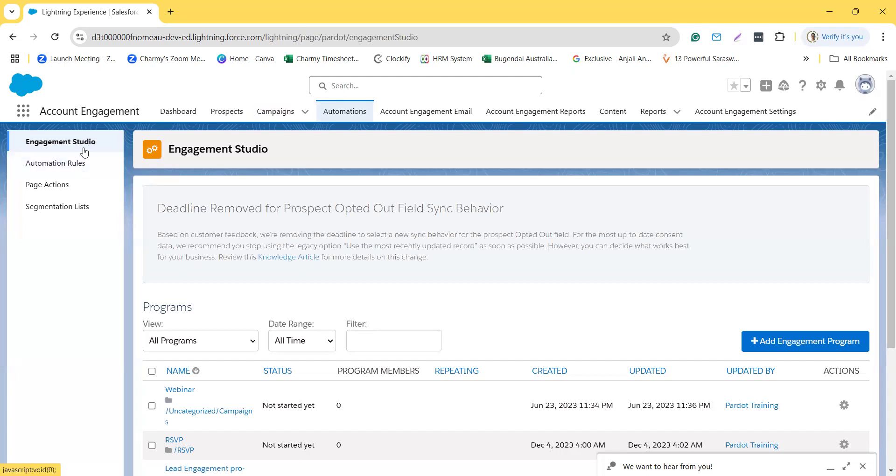
pyautogui.click(185, 394)
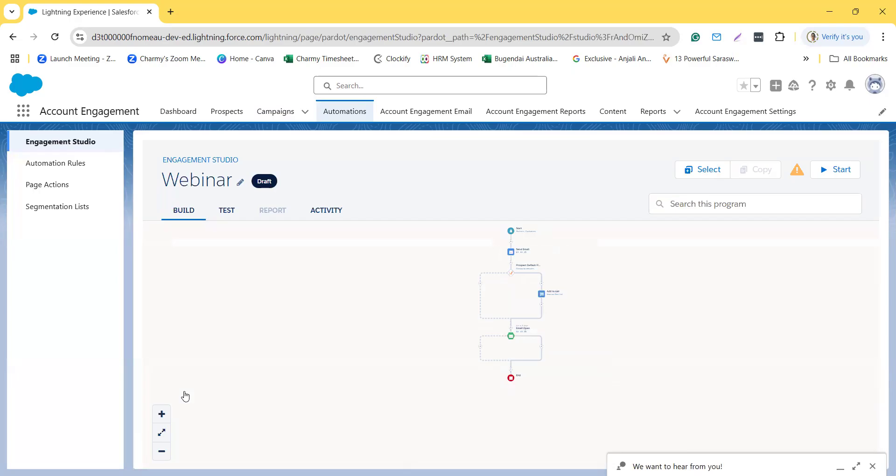
pyautogui.click(161, 432)
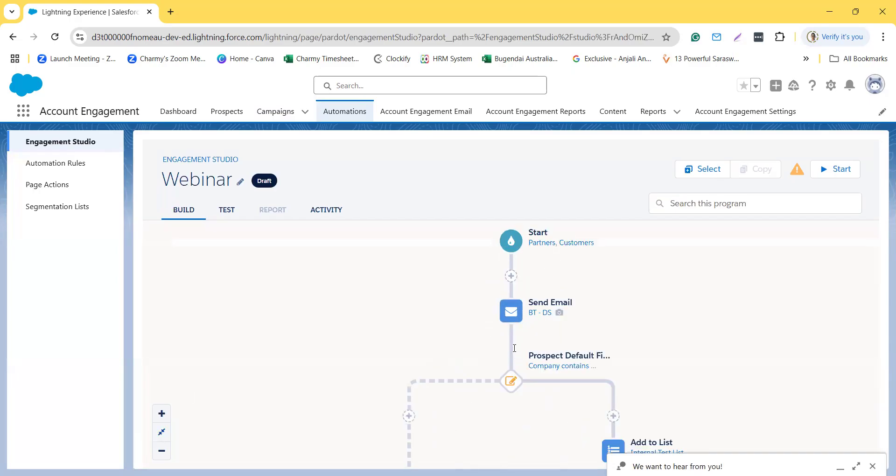
pyautogui.click(513, 348)
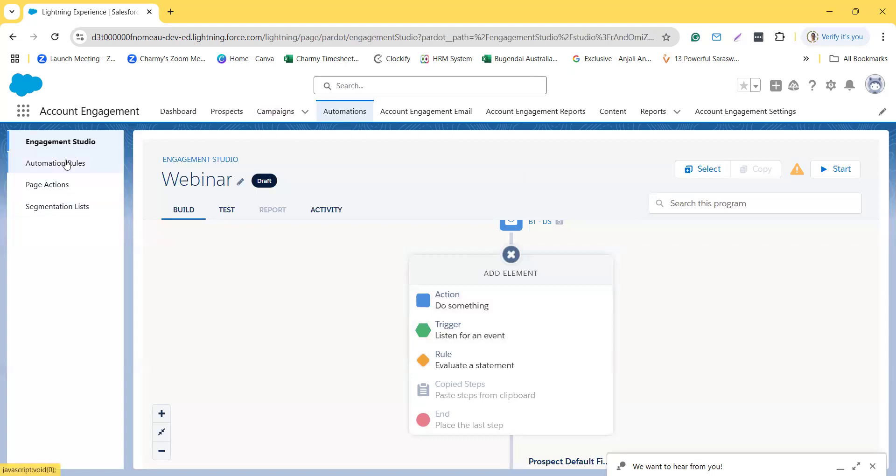
pyautogui.click(70, 165)
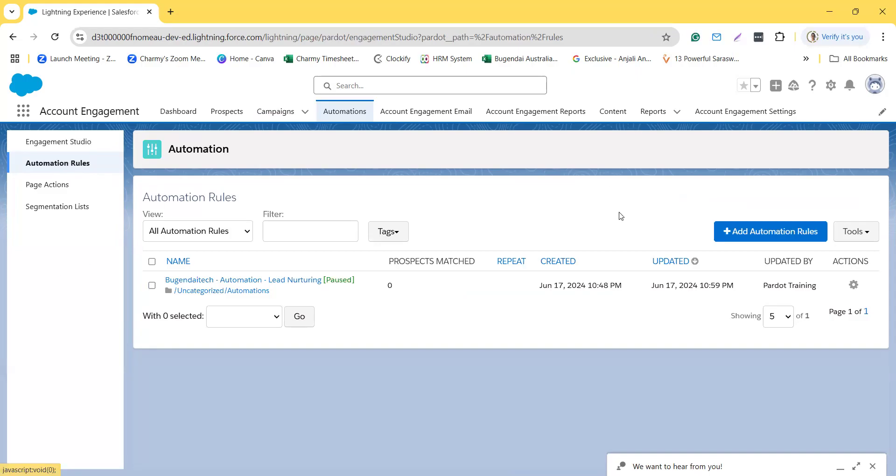
# Step: Start a new automation rule with the condition Prospect CRM status is Lead
pyautogui.click(744, 242)
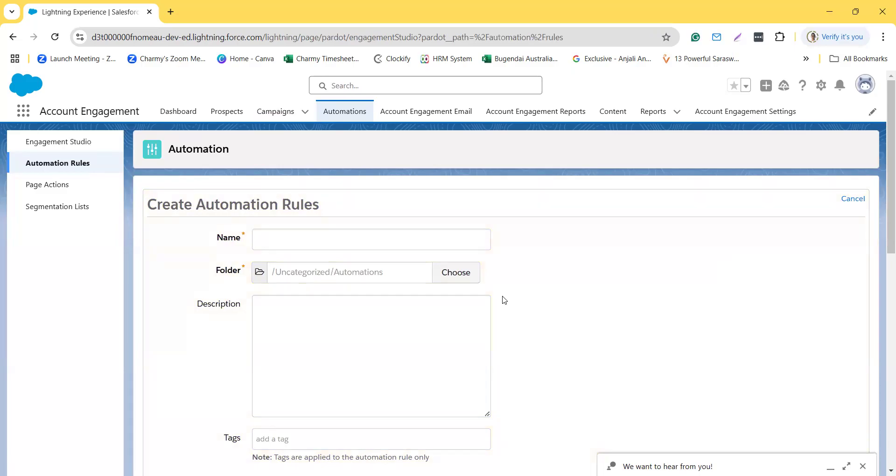
pyautogui.scroll(-3, 504, 300)
pyautogui.scroll(1, 350, 336)
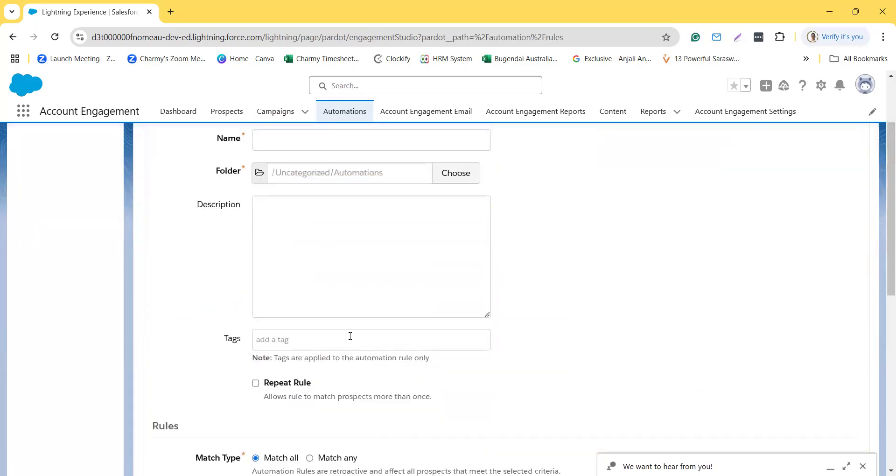
pyautogui.scroll(2, 311, 226)
pyautogui.scroll(-6, 325, 275)
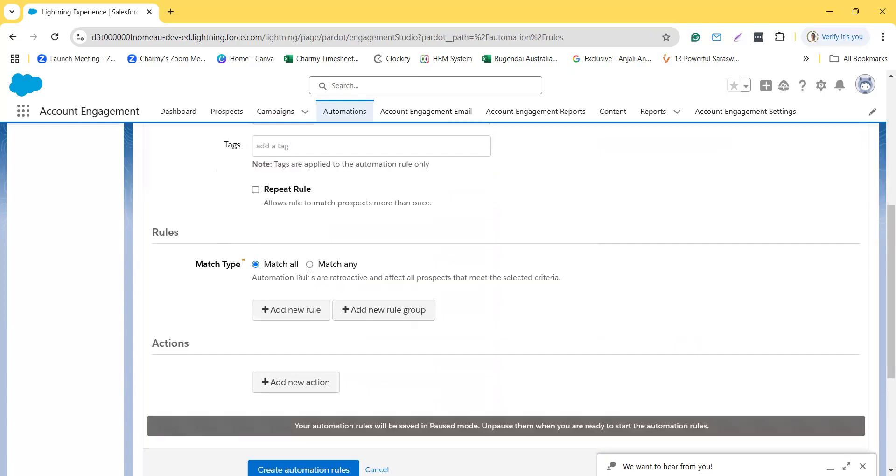
pyautogui.click(276, 320)
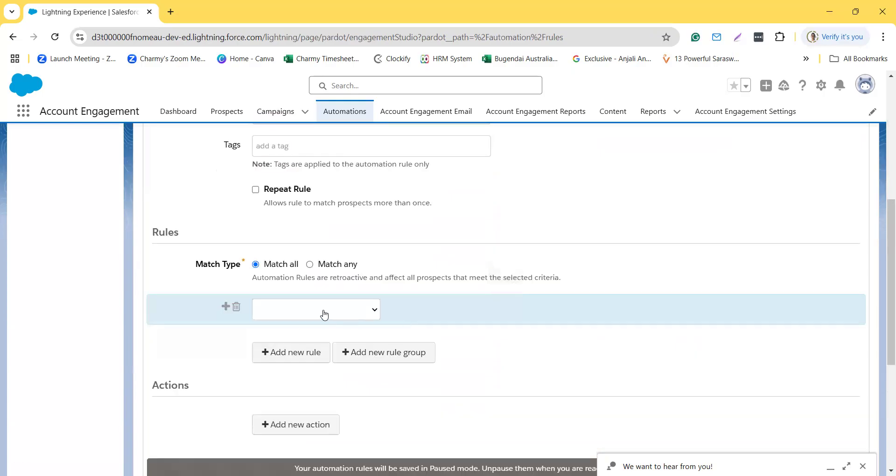
pyautogui.click(325, 314)
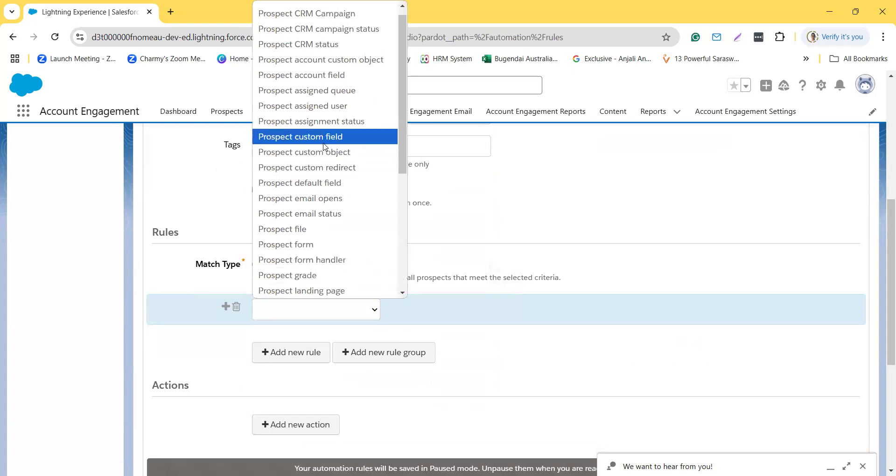
pyautogui.scroll(1, 323, 142)
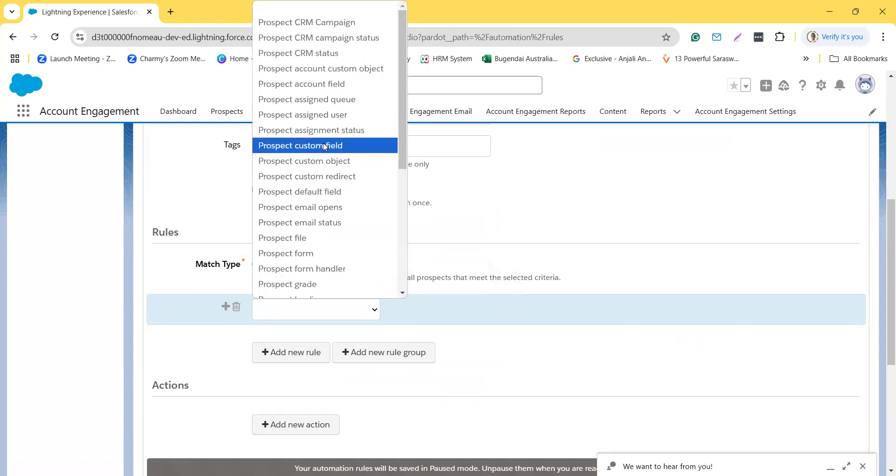
pyautogui.click(310, 54)
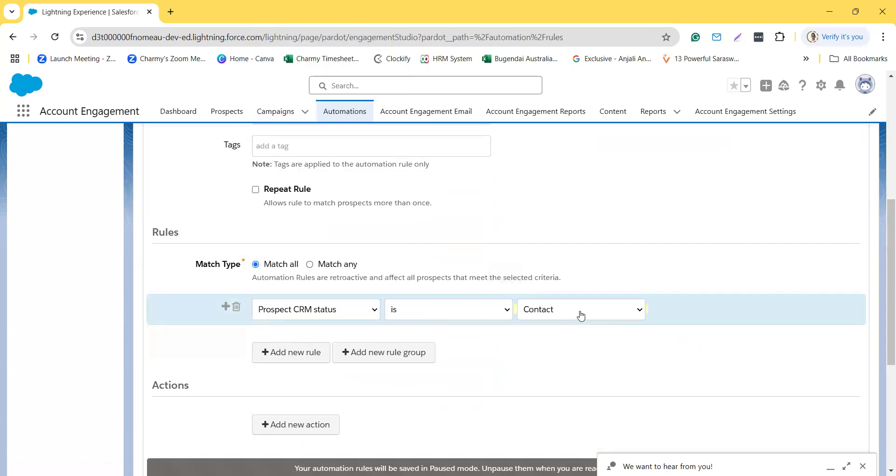
pyautogui.click(580, 316)
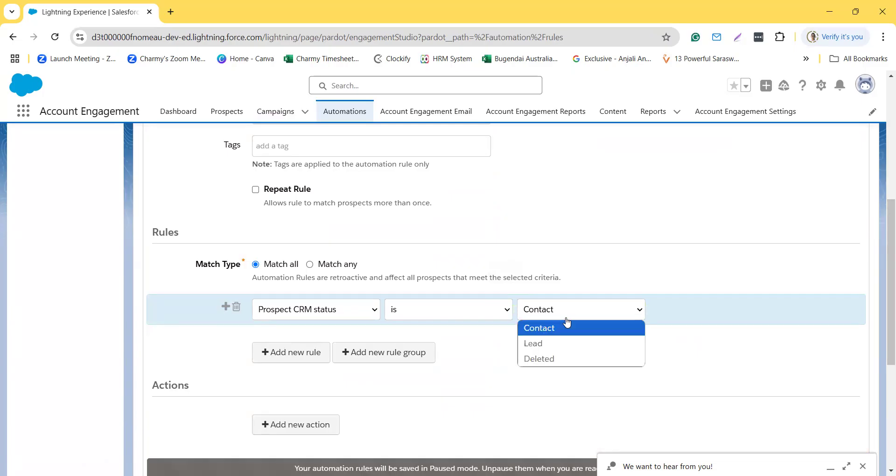
# Step: Add the condition Lead form was completed successfully, choose Match any, and add a rule group
pyautogui.click(551, 350)
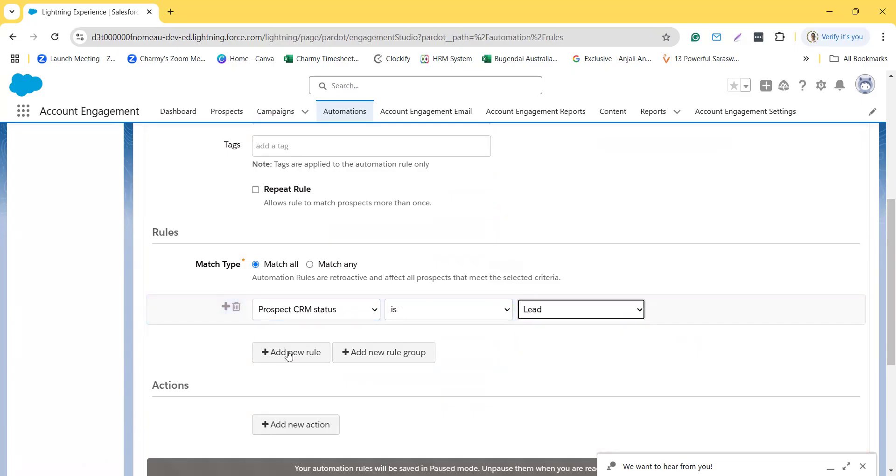
pyautogui.click(293, 358)
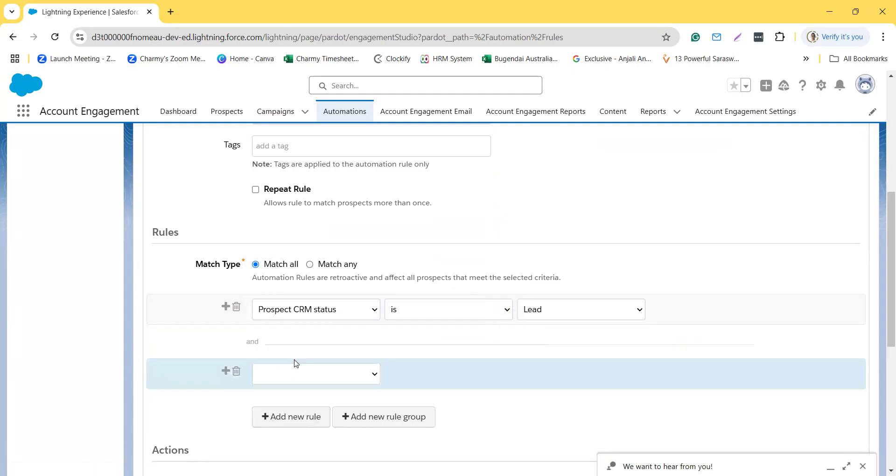
pyautogui.click(316, 373)
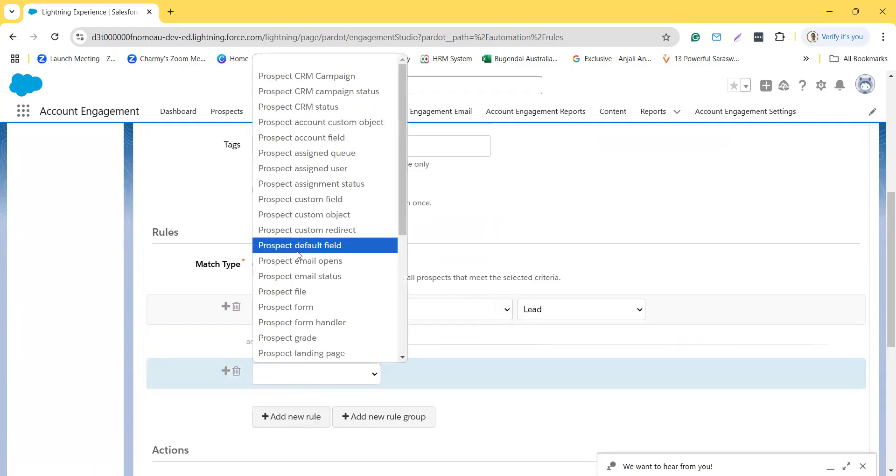
pyautogui.click(309, 306)
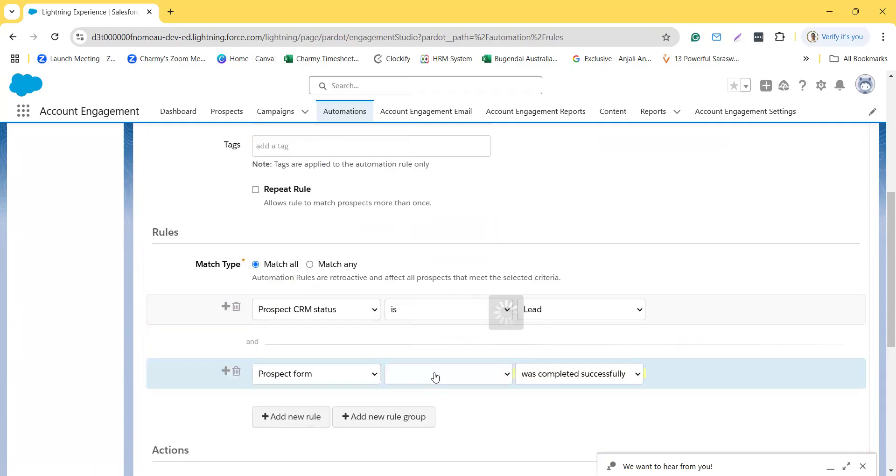
pyautogui.click(431, 375)
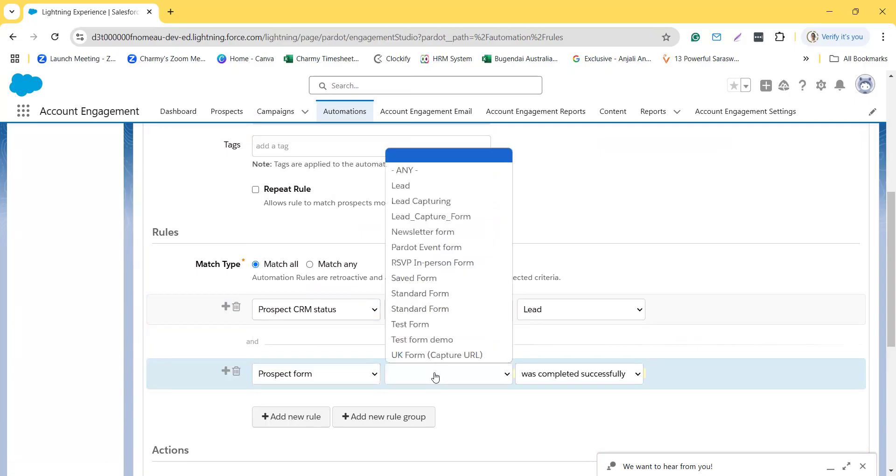
pyautogui.click(426, 186)
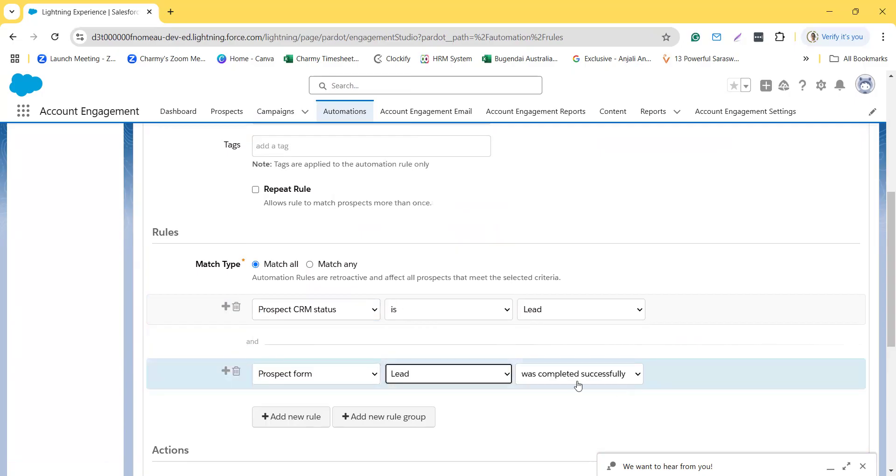
pyautogui.click(579, 374)
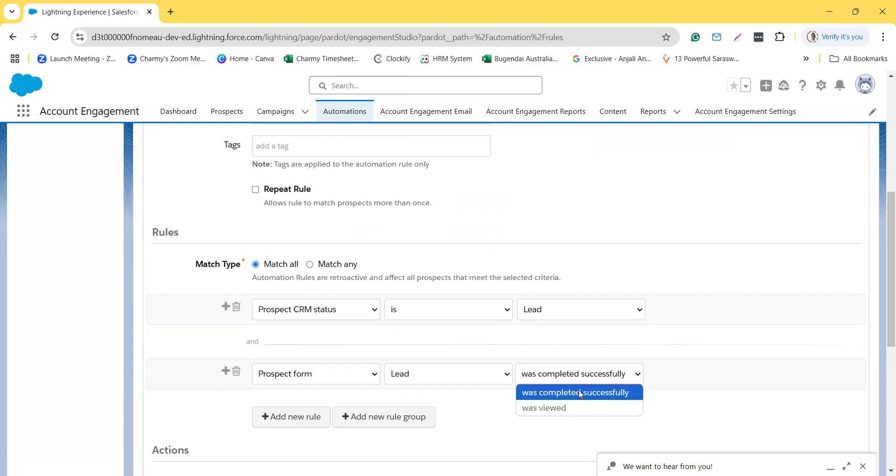
pyautogui.click(324, 400)
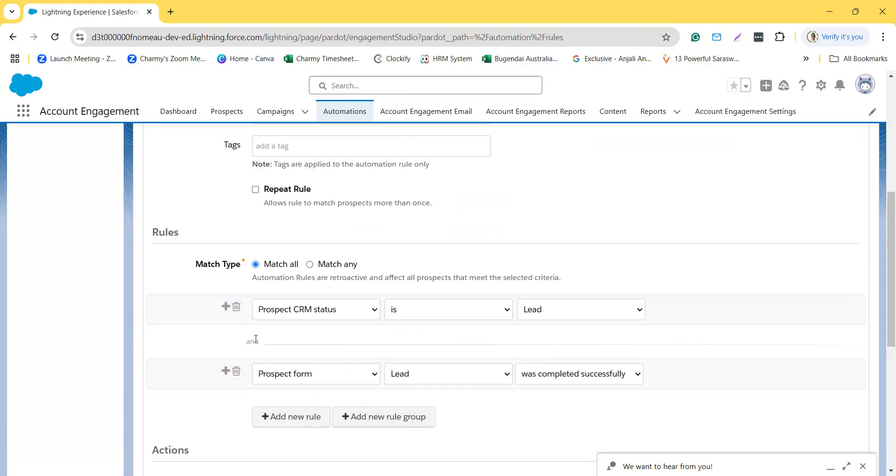
pyautogui.moveTo(243, 347); pyautogui.dragTo(271, 346)
pyautogui.click(309, 264)
pyautogui.click(392, 424)
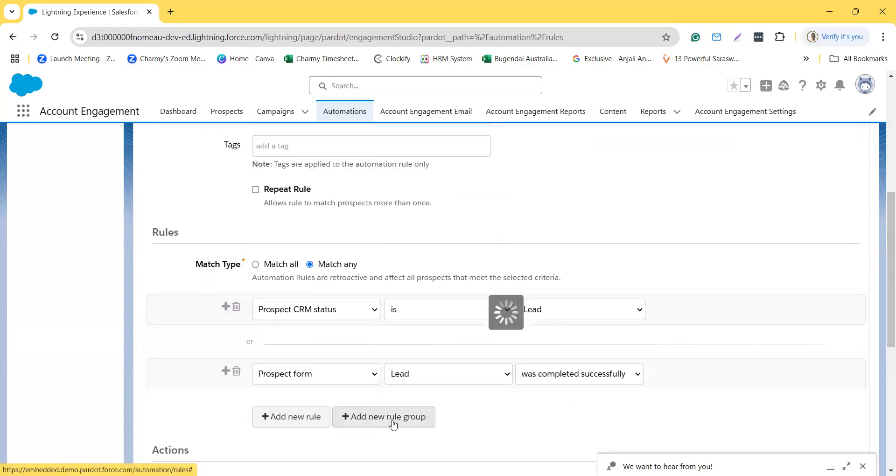
# Step: Give the rule group the condition Prospect email status is Opted Out
pyautogui.scroll(-5, 394, 424)
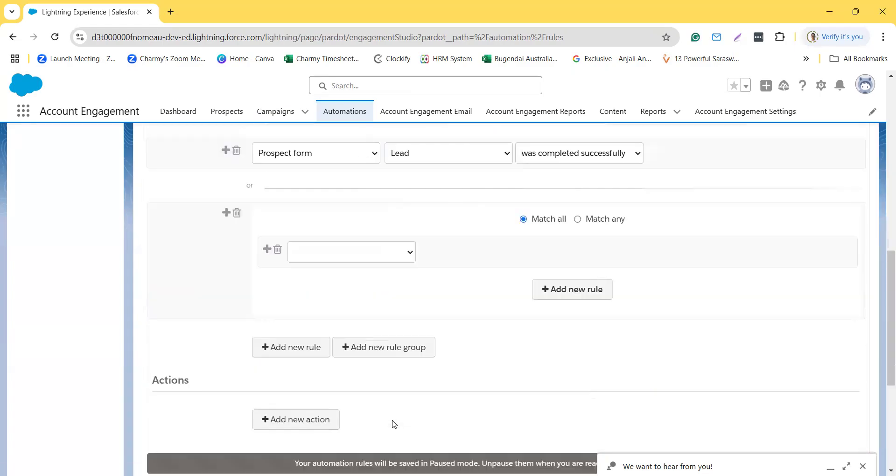
pyautogui.click(359, 263)
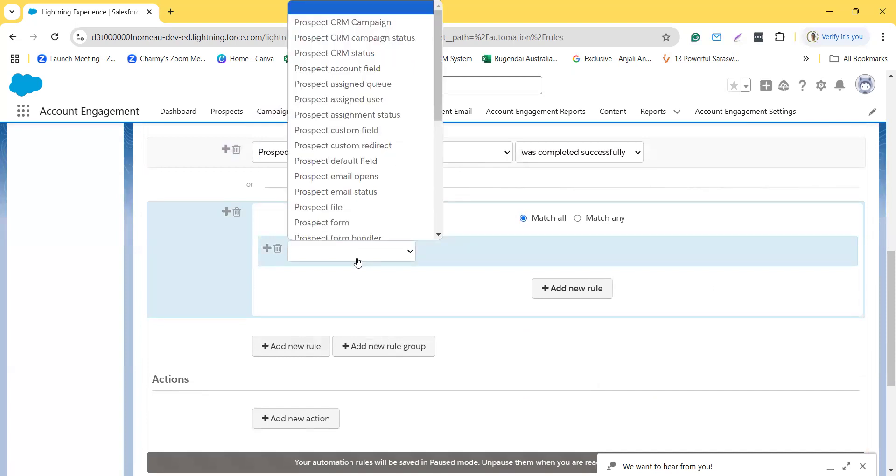
pyautogui.click(342, 192)
pyautogui.click(471, 252)
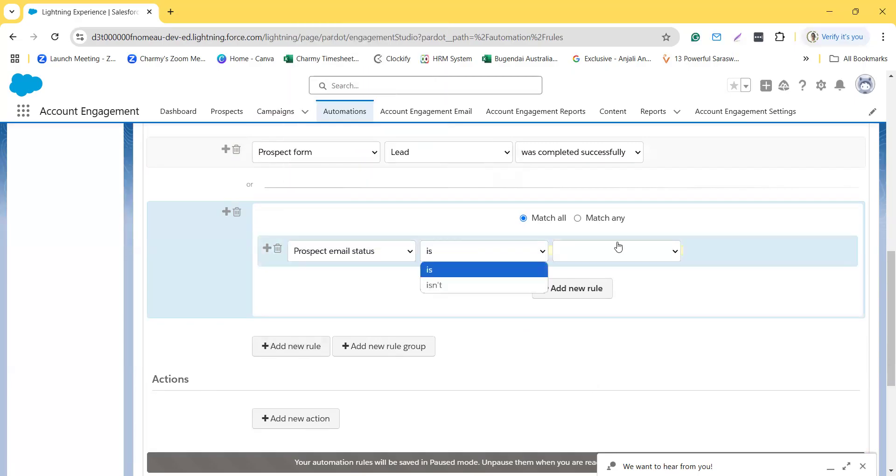
pyautogui.click(619, 247)
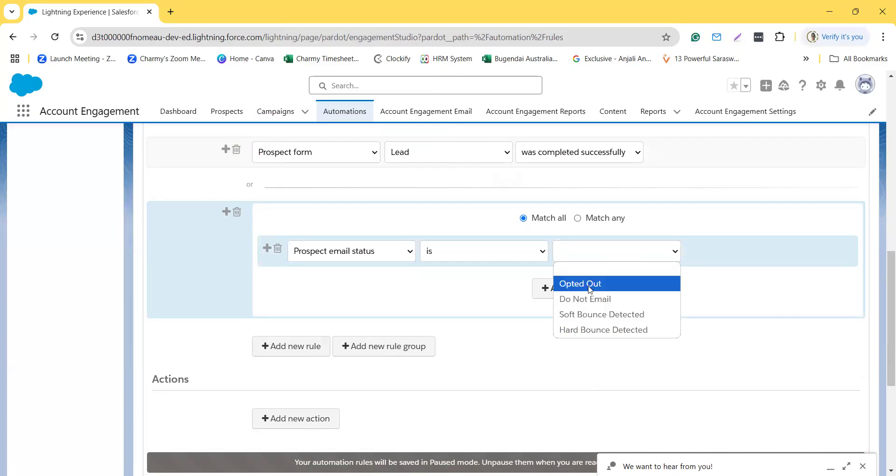
pyautogui.click(590, 289)
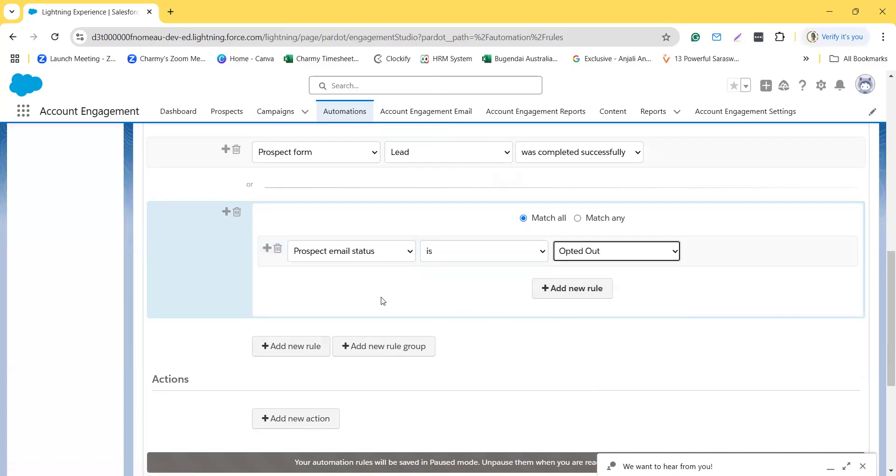
pyautogui.scroll(3, 383, 301)
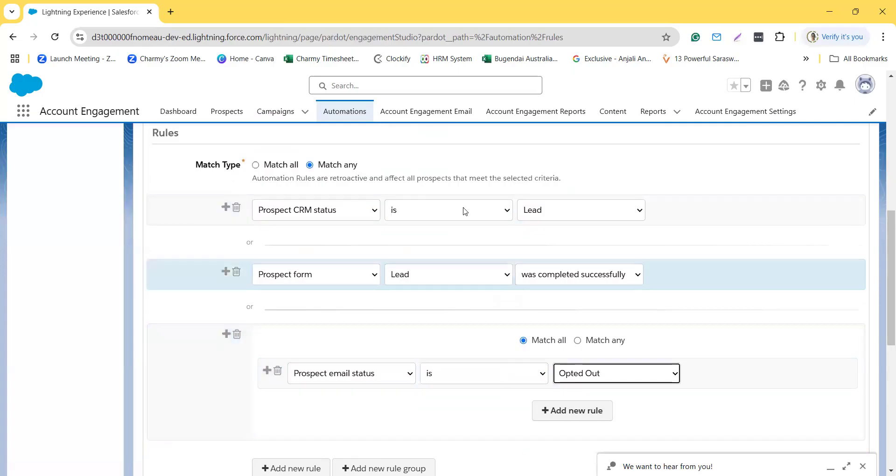
pyautogui.scroll(-5, 340, 314)
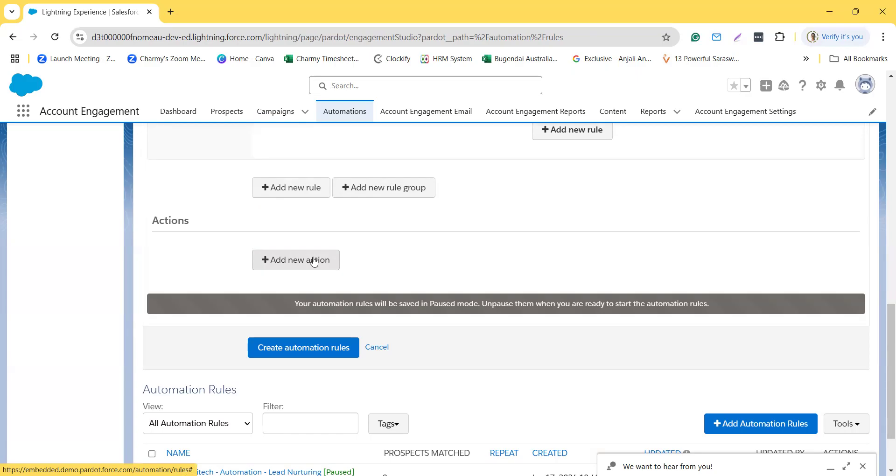
# Step: Add three empty action rows and browse the available actions in the first row's list
pyautogui.click(314, 262)
pyautogui.click(314, 262)
pyautogui.click(314, 262)
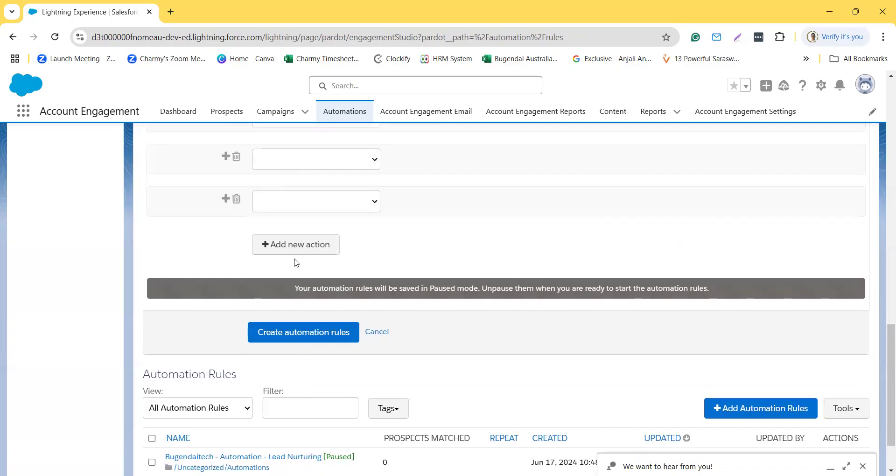
pyautogui.scroll(4, 293, 280)
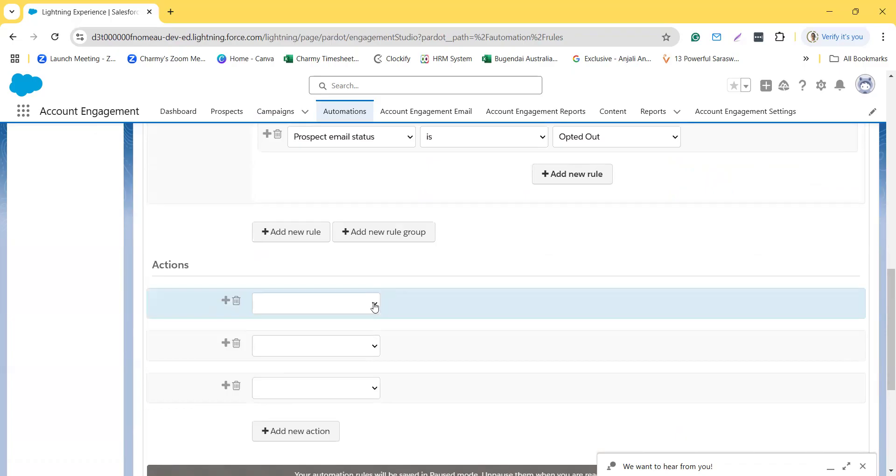
pyautogui.click(375, 306)
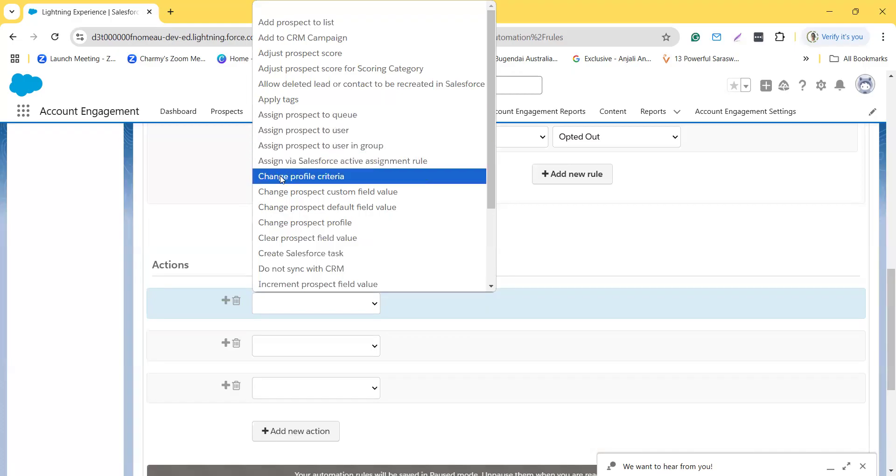
pyautogui.scroll(-3, 342, 207)
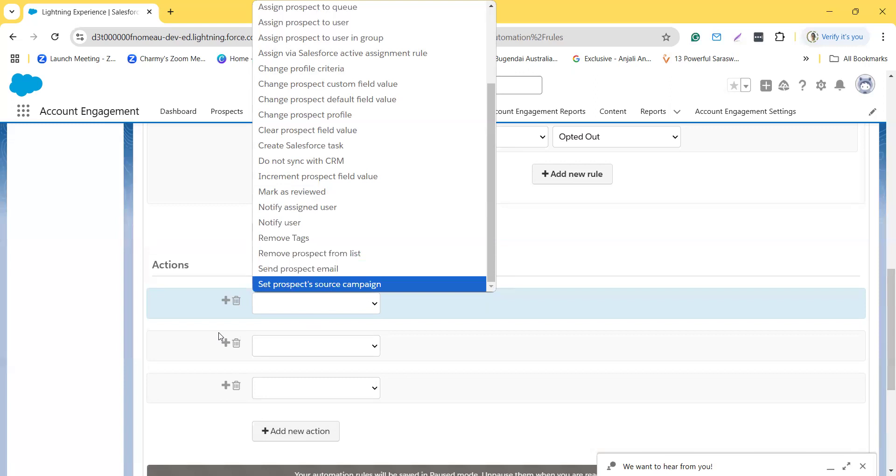
pyautogui.scroll(15, 196, 410)
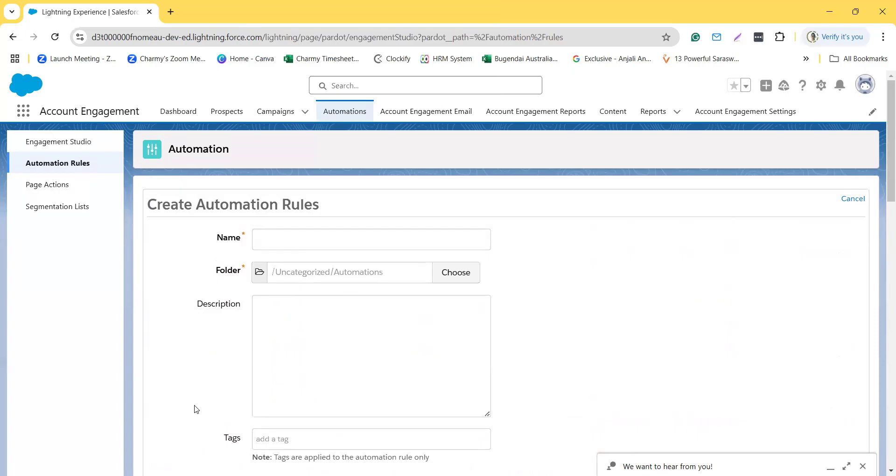
# Step: Show the Page Actions list under Automations
pyautogui.click(41, 191)
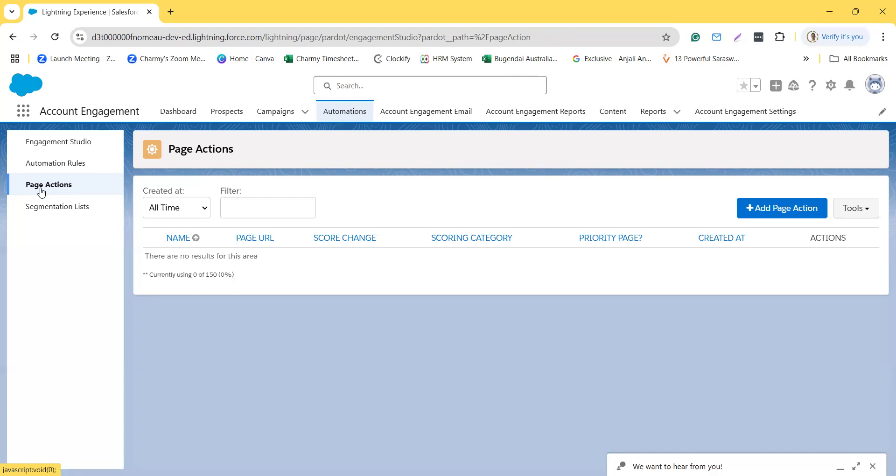
# Step: Go to Segmentation Lists, start a new list, and scroll through its empty form
pyautogui.click(65, 213)
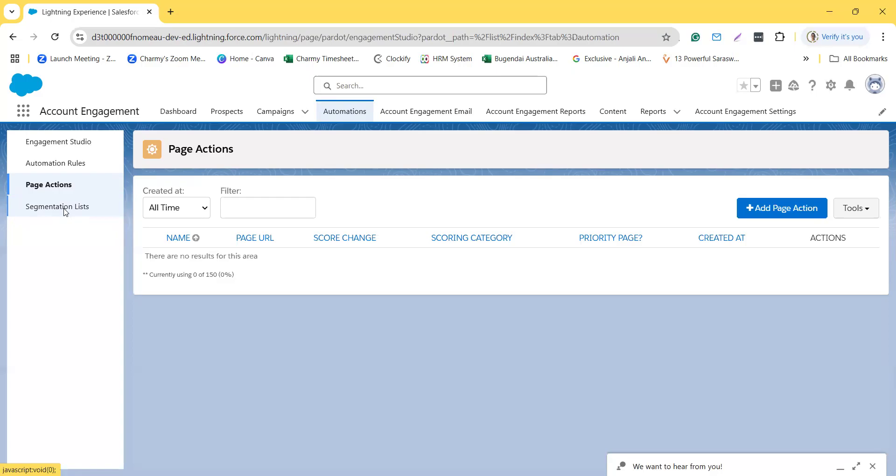
pyautogui.scroll(-3, 251, 344)
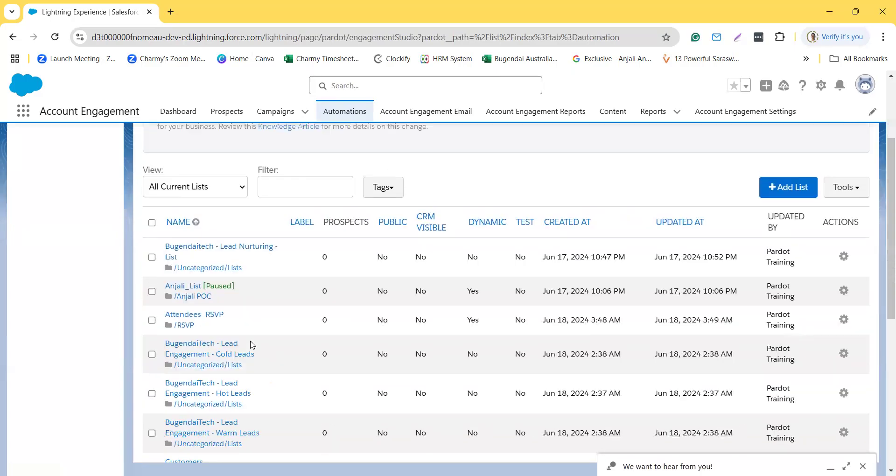
pyautogui.scroll(-3, 251, 345)
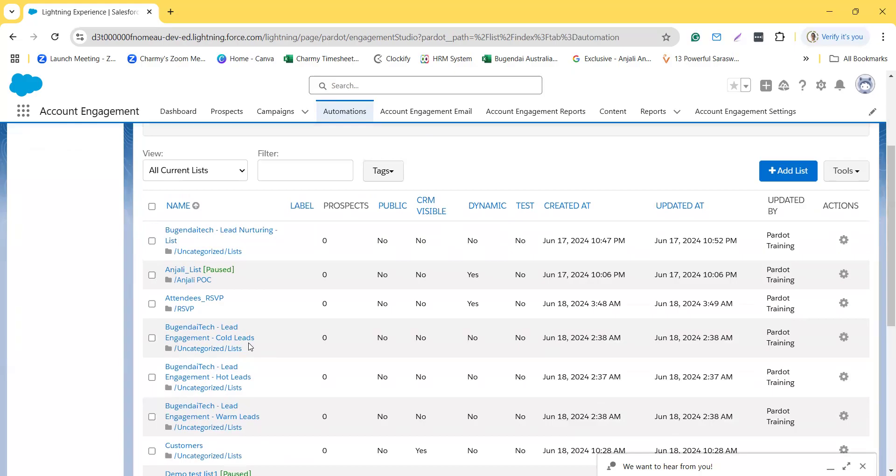
pyautogui.click(789, 173)
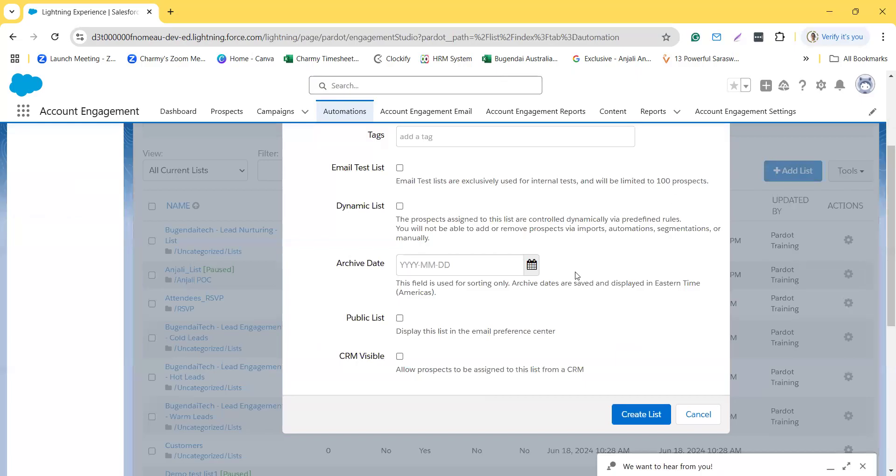
pyautogui.scroll(2, 576, 276)
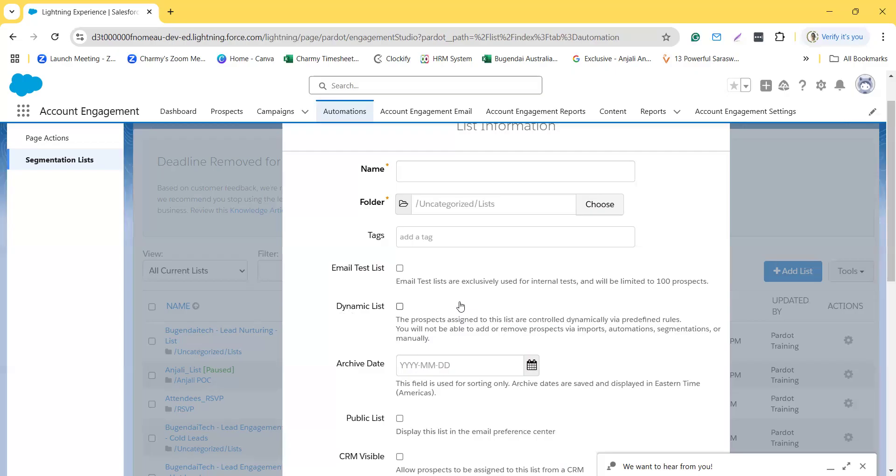
pyautogui.scroll(-3, 461, 307)
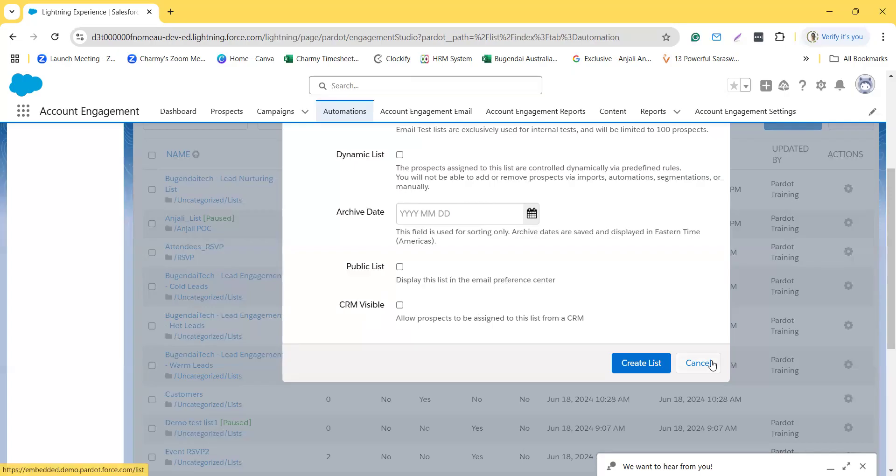
pyautogui.scroll(2, 540, 245)
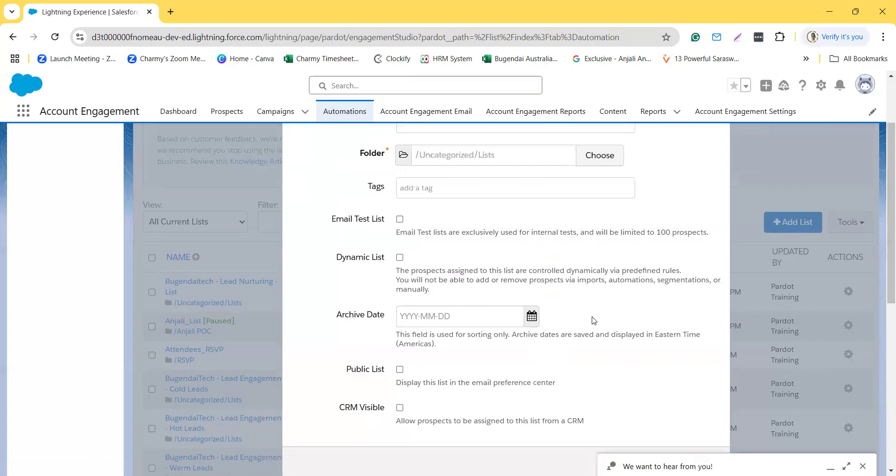
pyautogui.scroll(2, 592, 318)
pyautogui.scroll(-7, 593, 320)
# Step: Cancel the new list form, then browse the 9 published email templates and 5 drafts
pyautogui.click(698, 214)
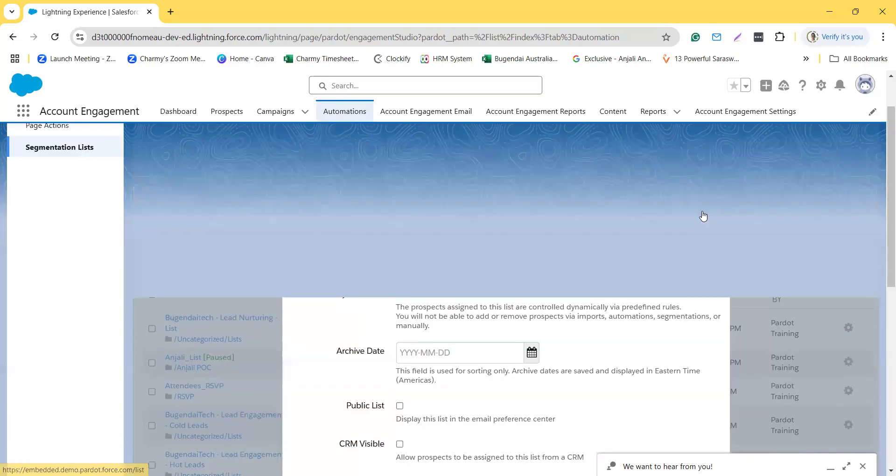
pyautogui.click(434, 114)
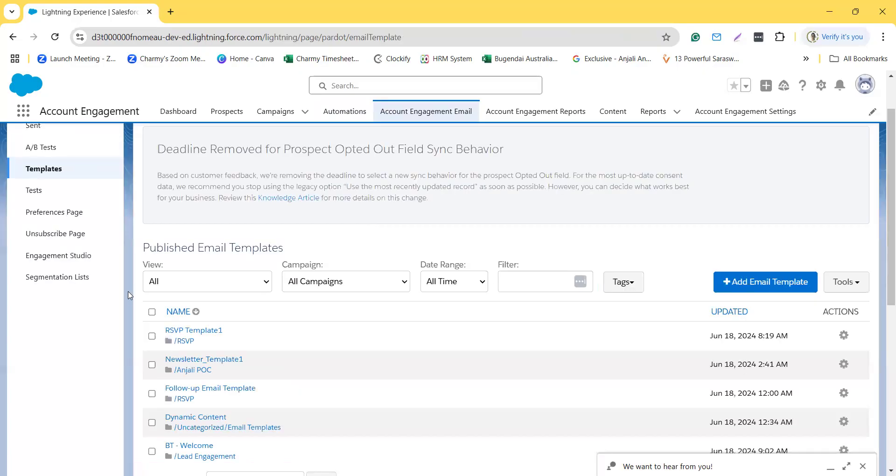
pyautogui.scroll(2, 81, 290)
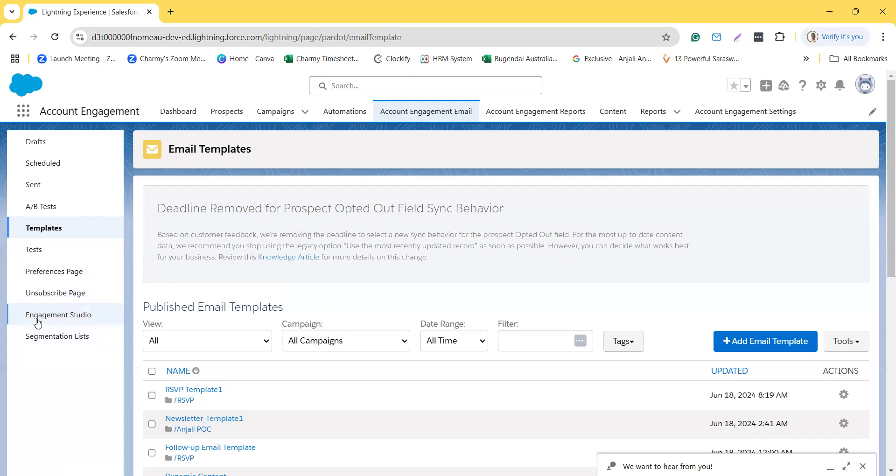
pyautogui.scroll(-4, 422, 343)
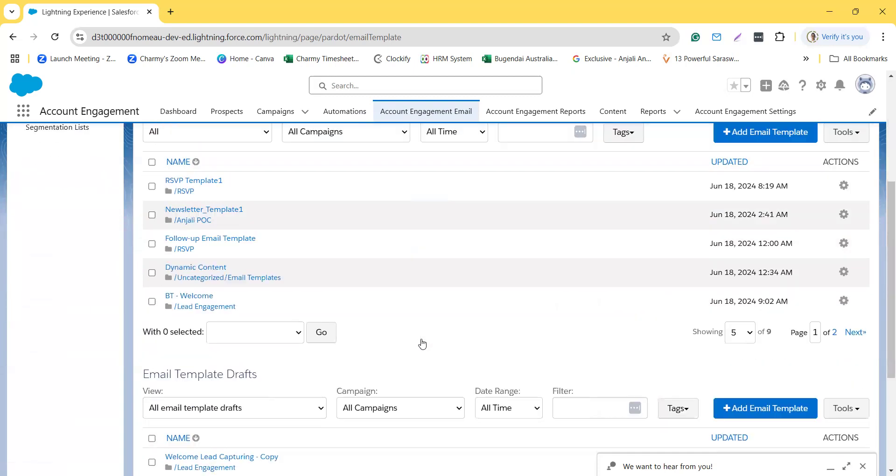
pyautogui.scroll(2, 422, 344)
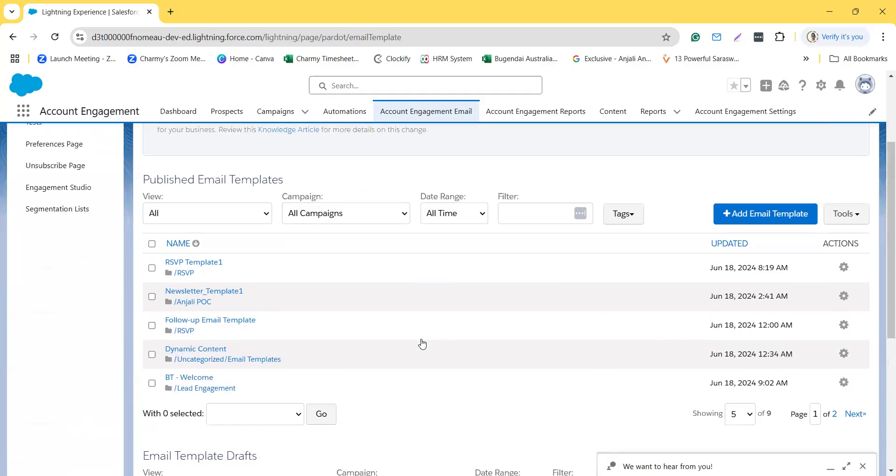
pyautogui.scroll(-4, 422, 344)
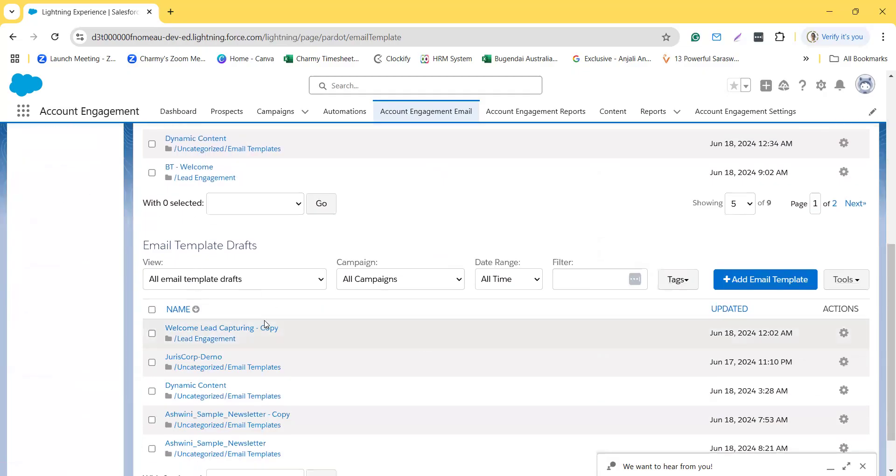
pyautogui.scroll(5, 268, 326)
pyautogui.scroll(-6, 232, 347)
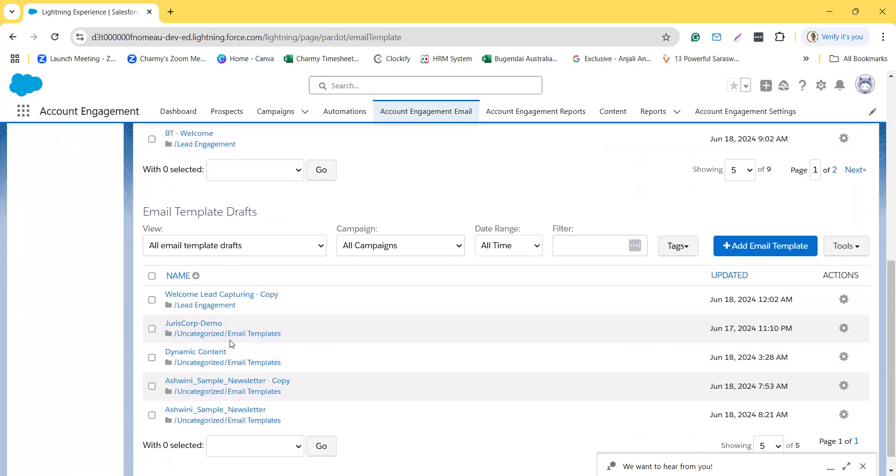
# Step: Review a new email template's Basic Template Information form, then cancel without saving
pyautogui.click(779, 246)
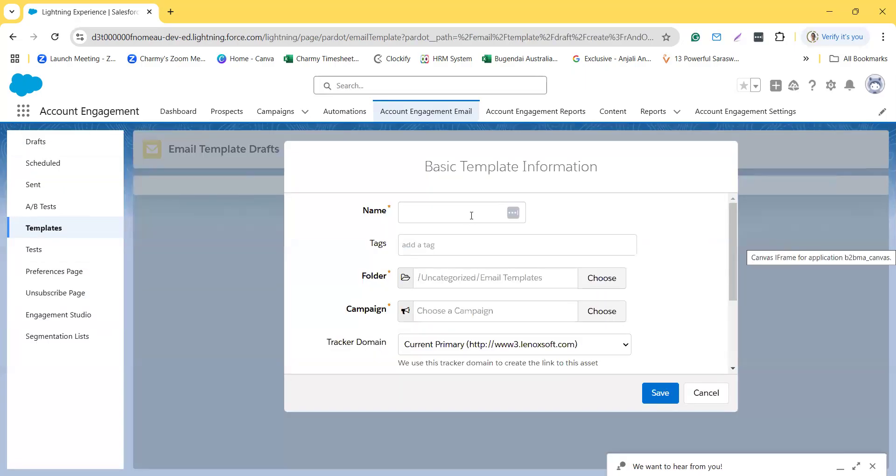
pyautogui.scroll(-3, 490, 274)
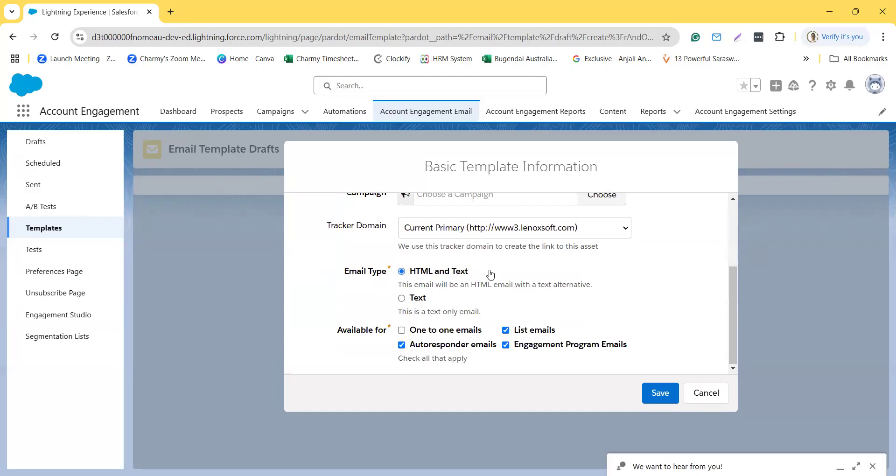
pyautogui.scroll(3, 491, 275)
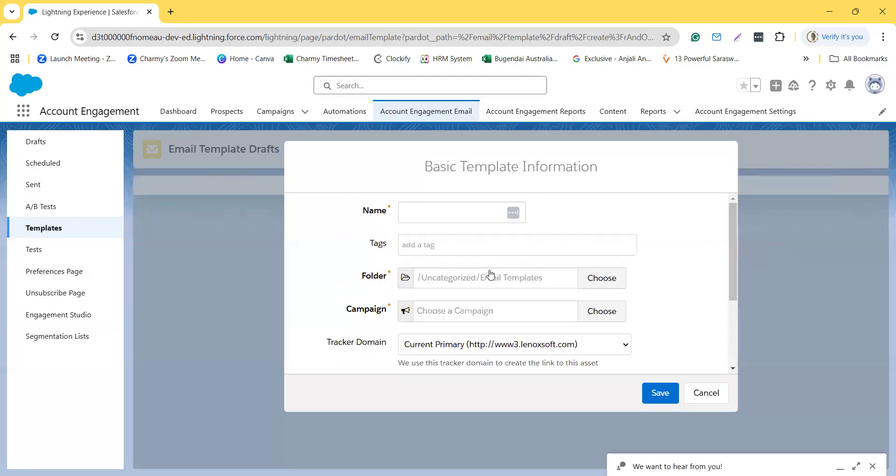
pyautogui.scroll(-3, 490, 275)
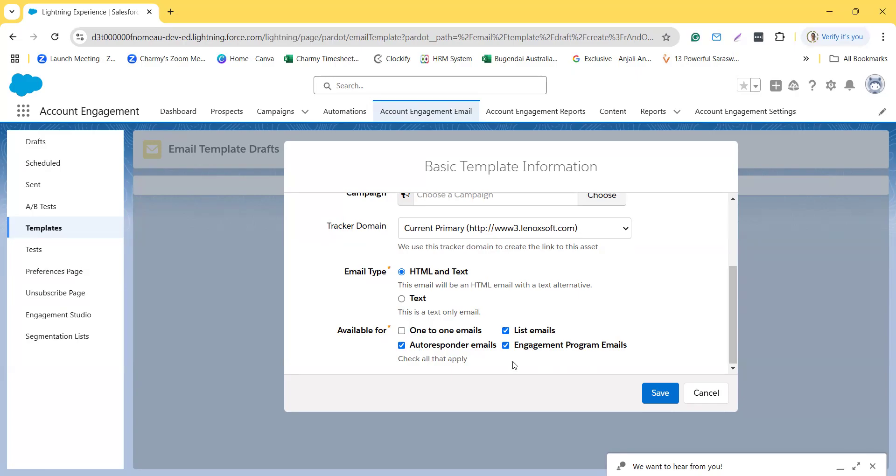
pyautogui.scroll(3, 471, 293)
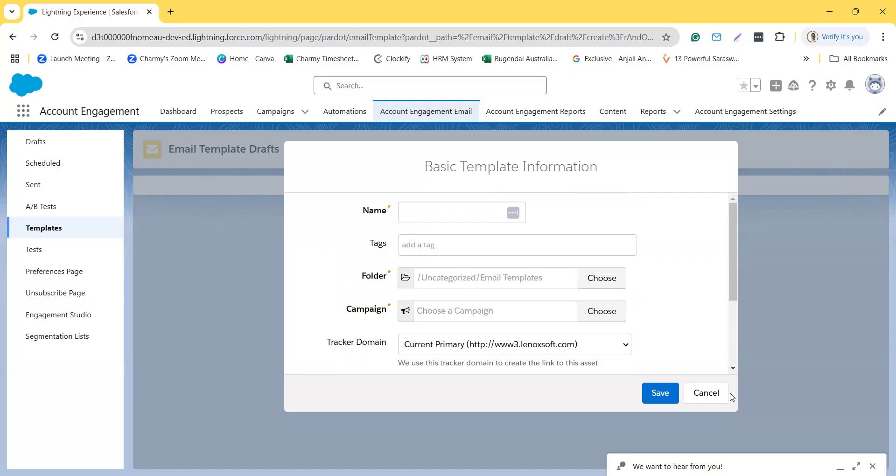
pyautogui.click(714, 395)
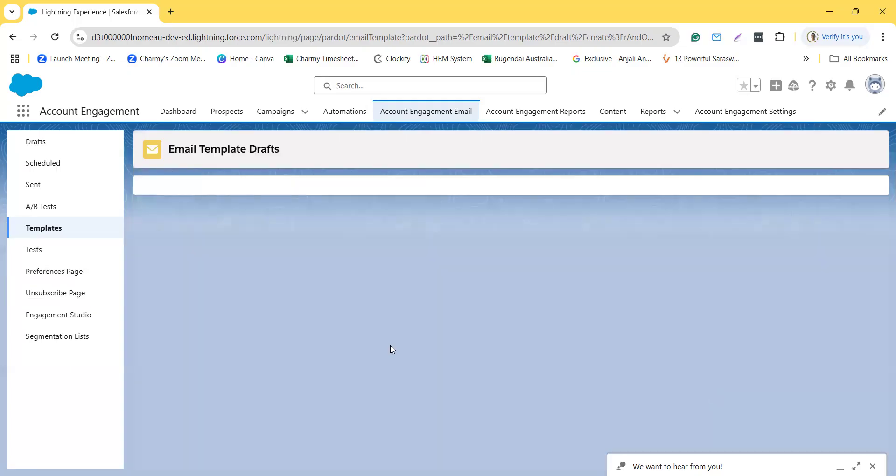
pyautogui.scroll(-5, 262, 372)
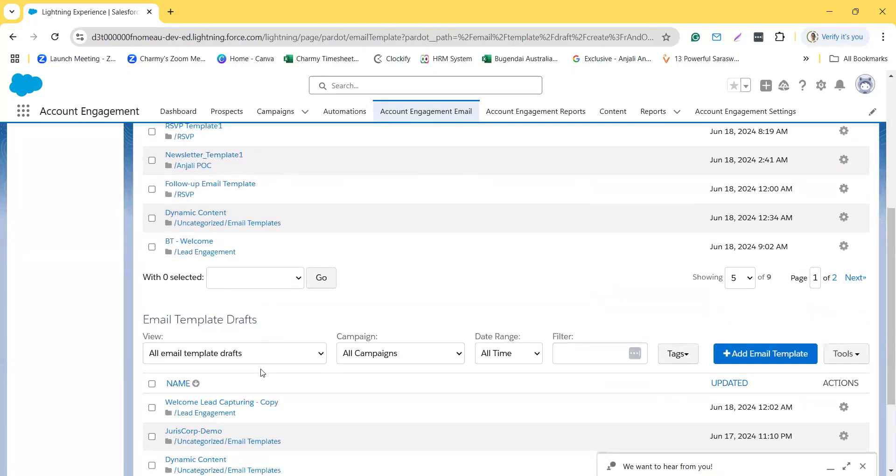
pyautogui.scroll(3, 263, 372)
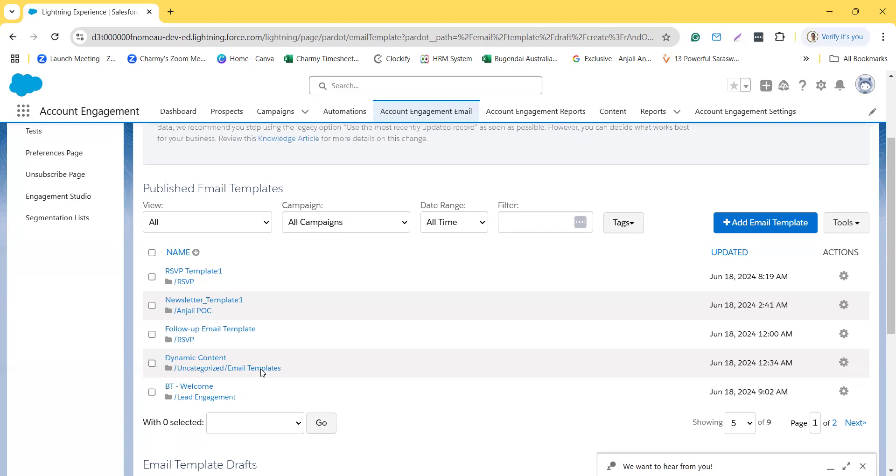
pyautogui.scroll(-5, 262, 372)
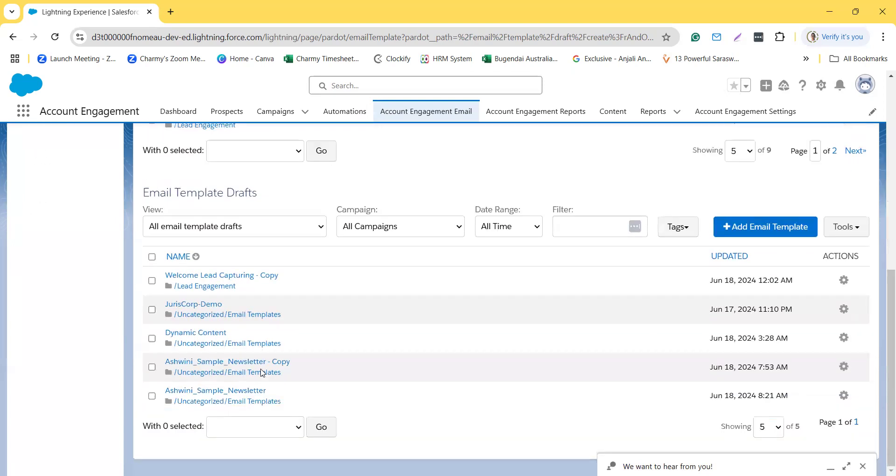
pyautogui.scroll(7, 263, 372)
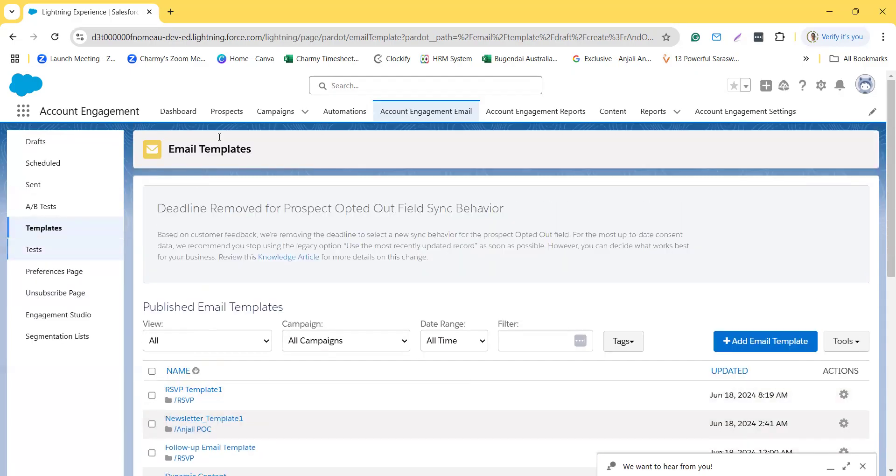
# Step: In Reports, expand Connected Apps to view the empty Events report, then select Lifecycle
pyautogui.click(523, 117)
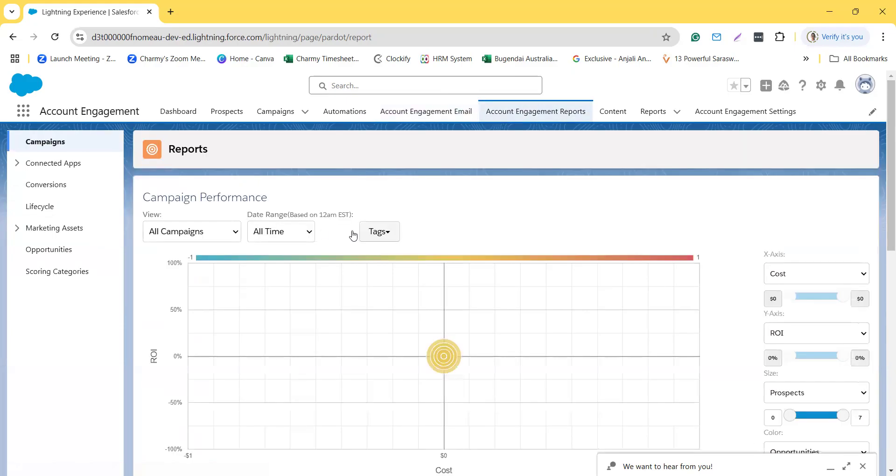
pyautogui.scroll(-5, 464, 235)
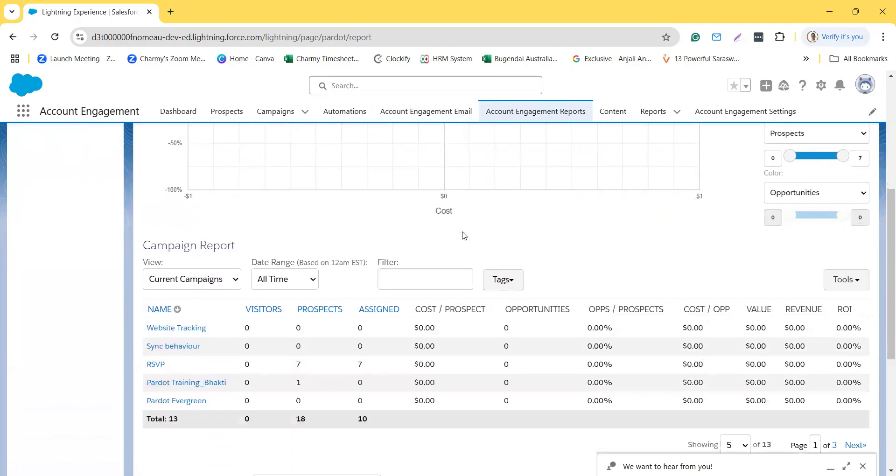
pyautogui.scroll(5, 306, 233)
pyautogui.click(65, 162)
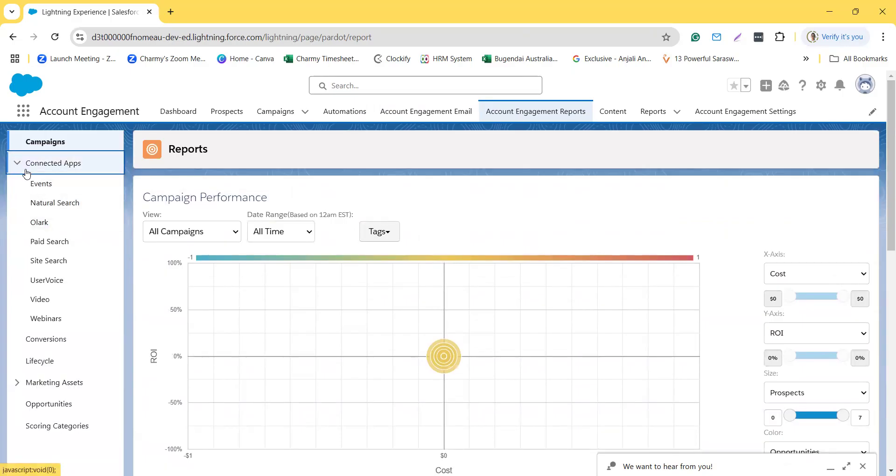
pyautogui.click(42, 187)
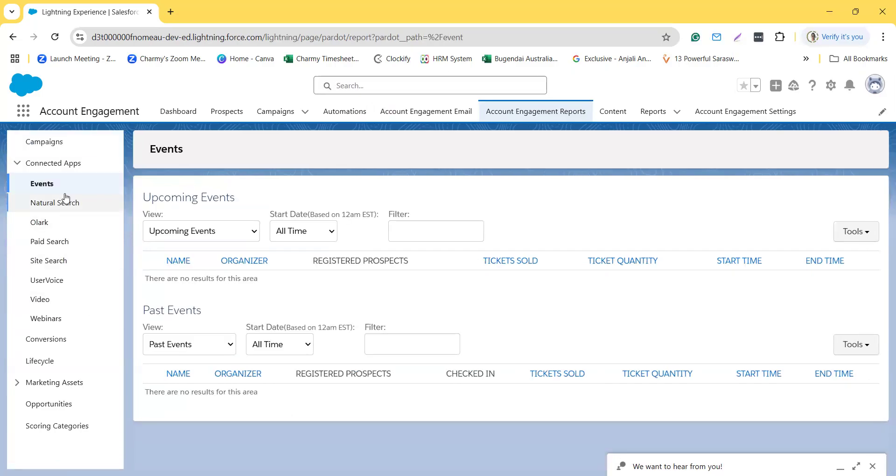
pyautogui.click(33, 361)
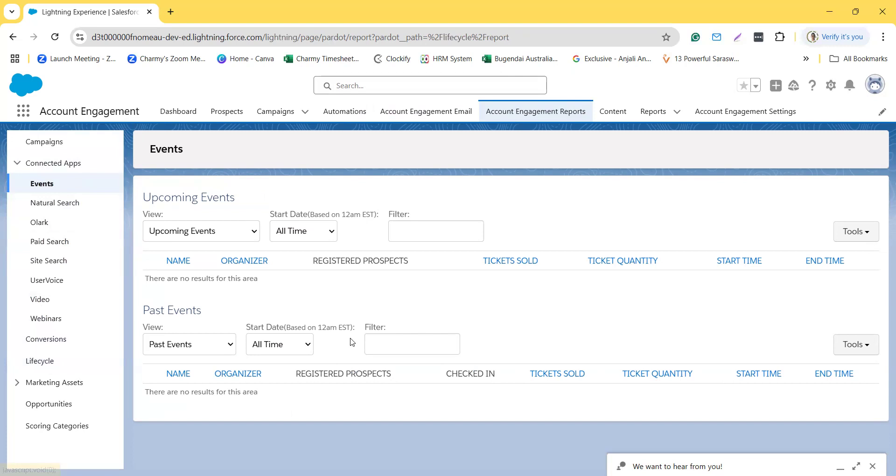
# Step: Open the Opportunities report, then the Scoring Categories report listing one Bugendaitech prospect scoring 50
pyautogui.scroll(-2, 350, 337)
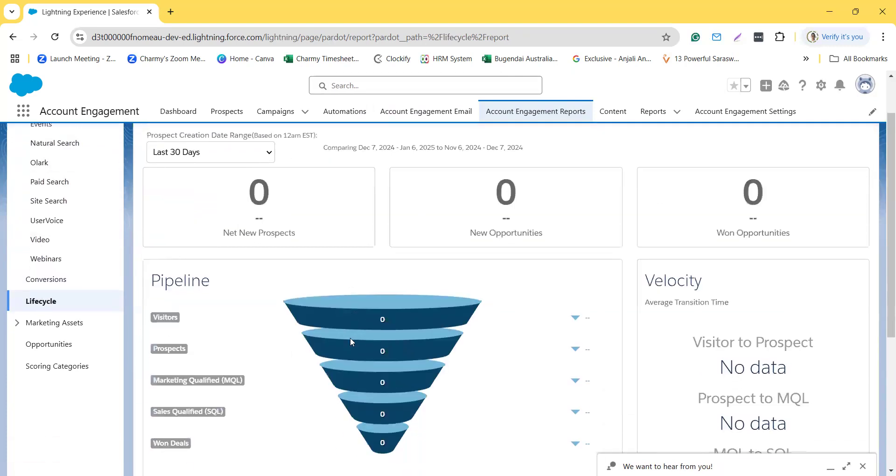
pyautogui.scroll(1, 350, 337)
pyautogui.scroll(-5, 297, 370)
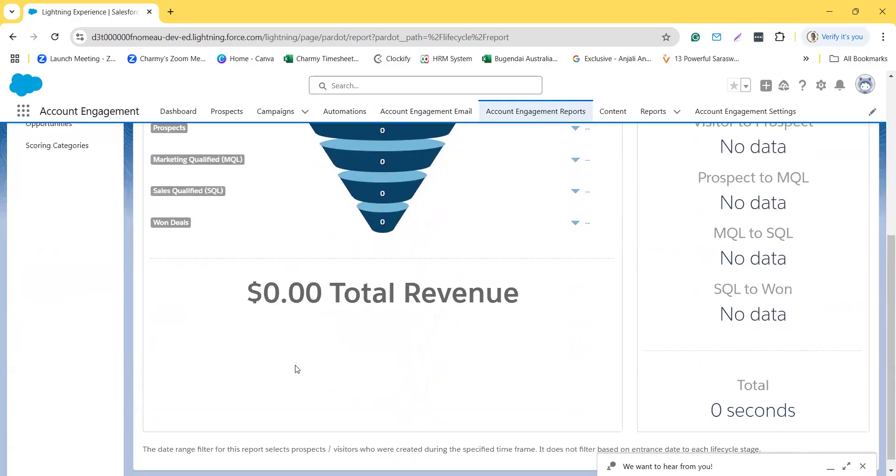
pyautogui.scroll(5, 297, 369)
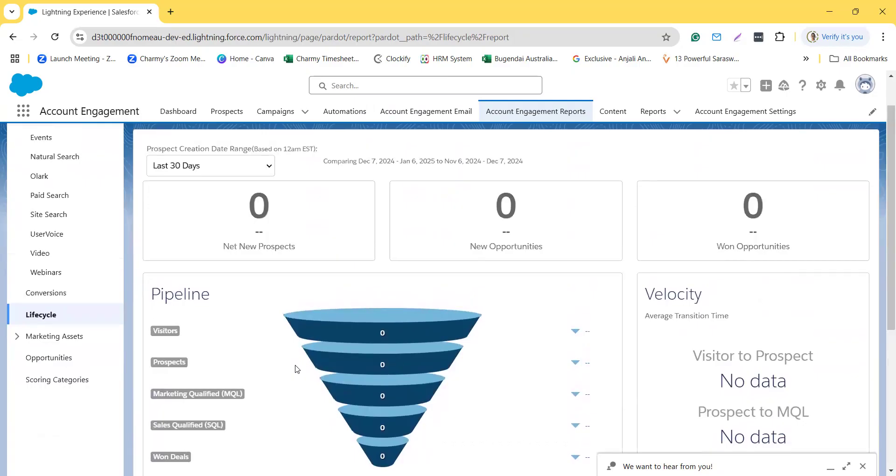
pyautogui.scroll(1, 297, 369)
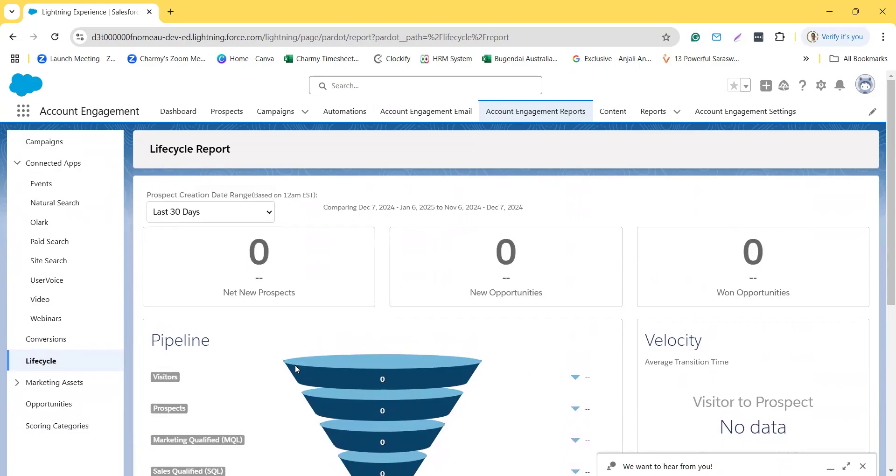
pyautogui.click(41, 403)
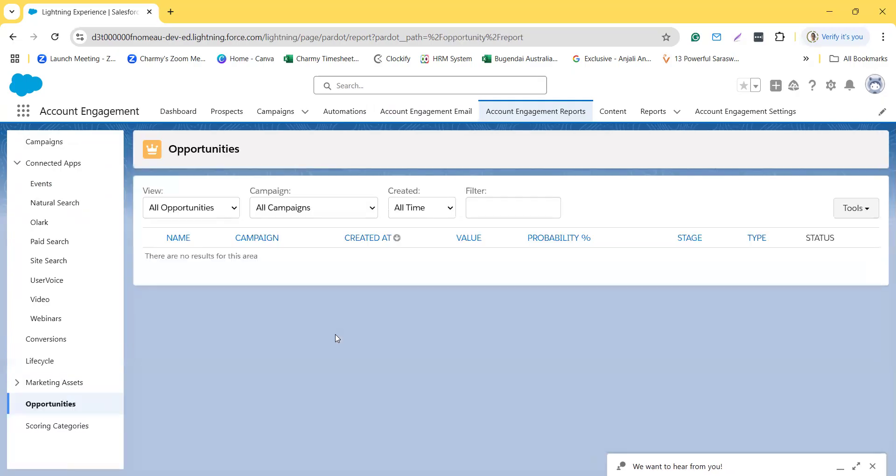
pyautogui.click(74, 425)
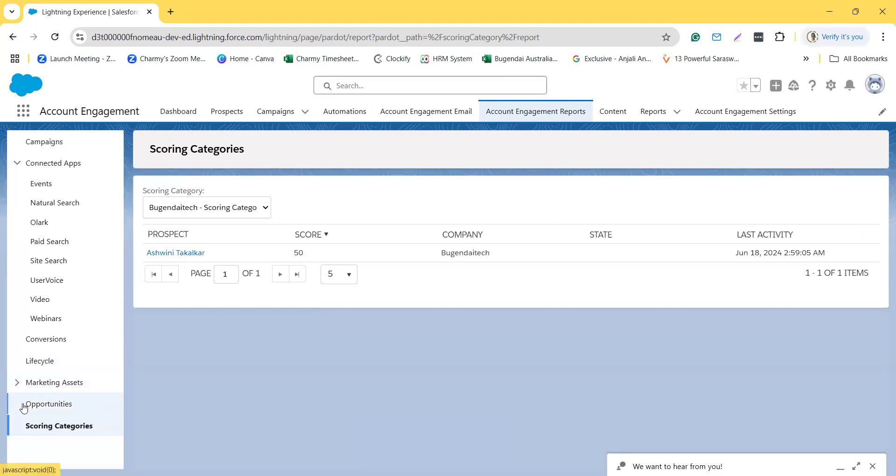
pyautogui.click(41, 383)
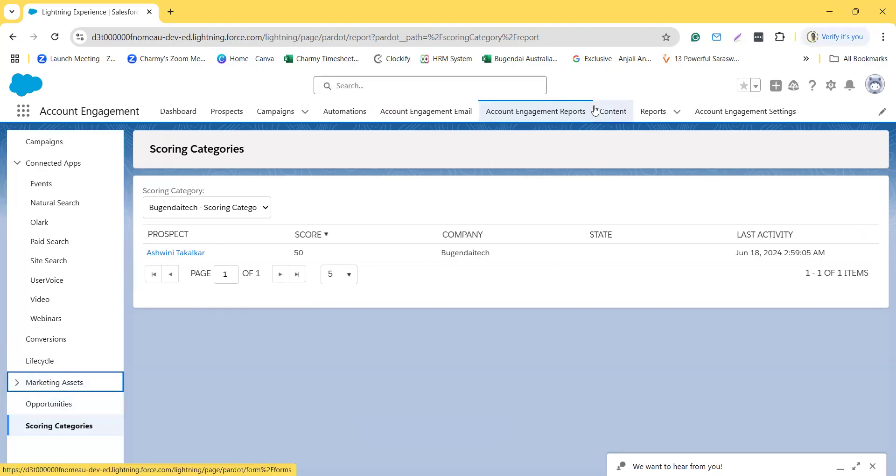
# Step: Show the Content Forms list and expand Search into Keywords, Competitors and Paid Search
pyautogui.click(606, 115)
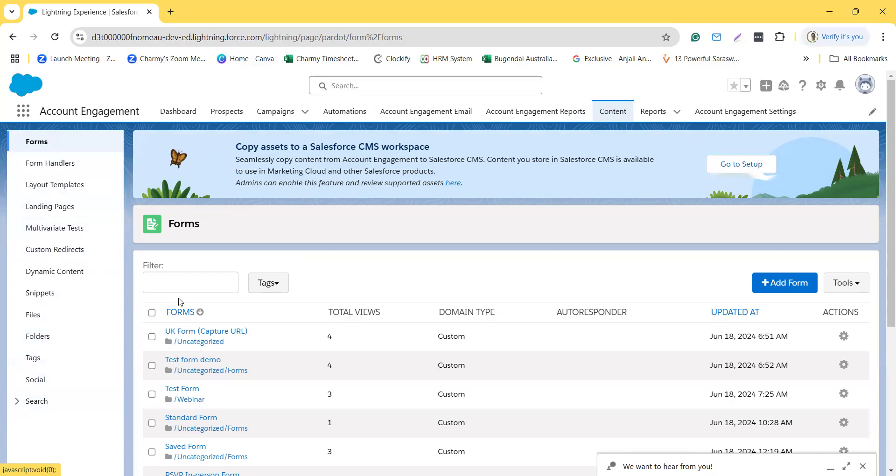
pyautogui.click(21, 407)
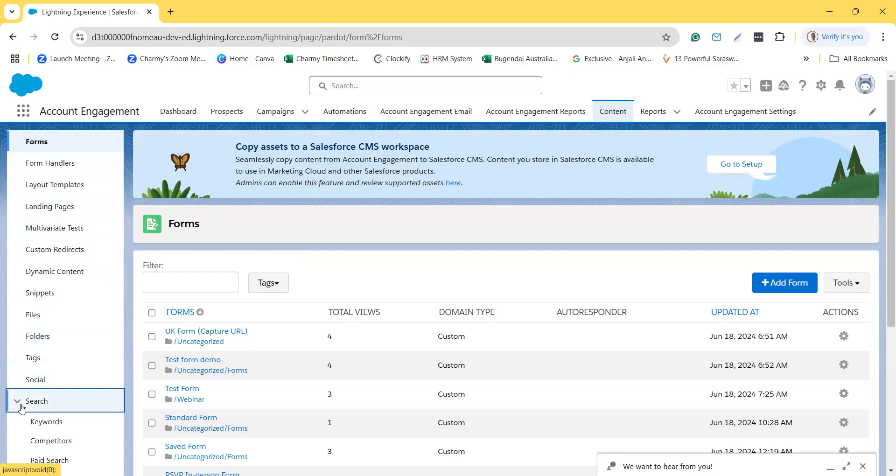
pyautogui.scroll(-4, 21, 408)
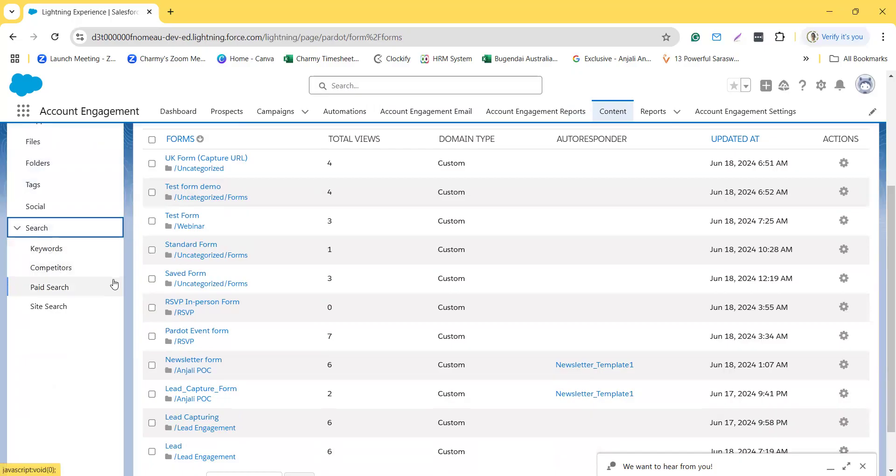
pyautogui.scroll(1, 57, 295)
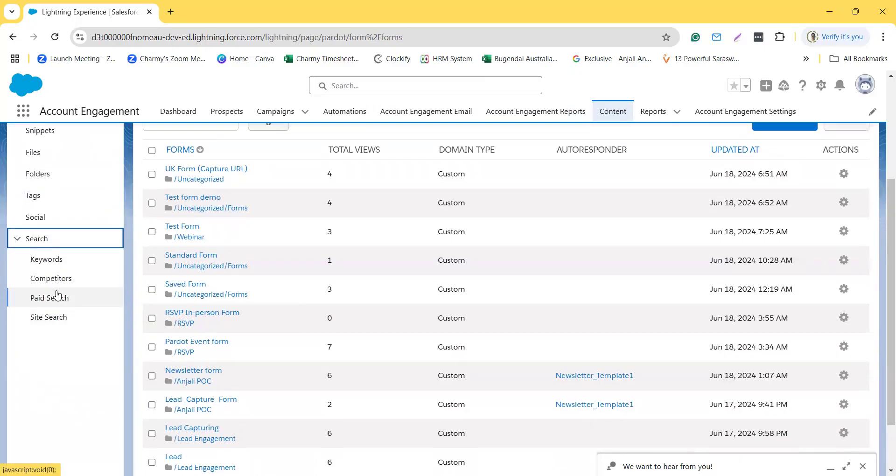
pyautogui.scroll(4, 57, 295)
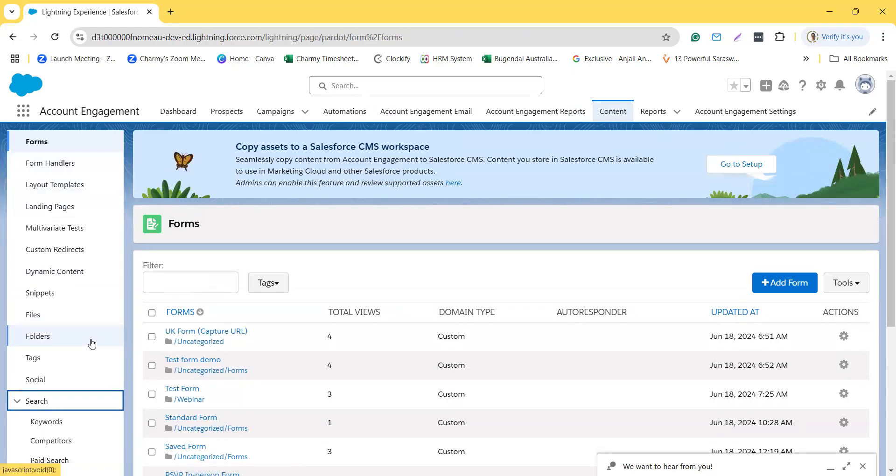
# Step: Open the Settings Optimizer page and review its two Serious configuration issues
pyautogui.click(719, 119)
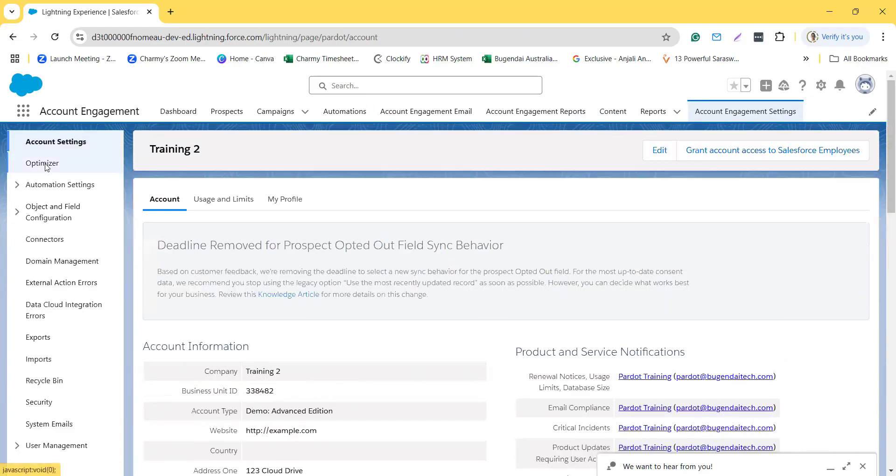
pyautogui.click(45, 166)
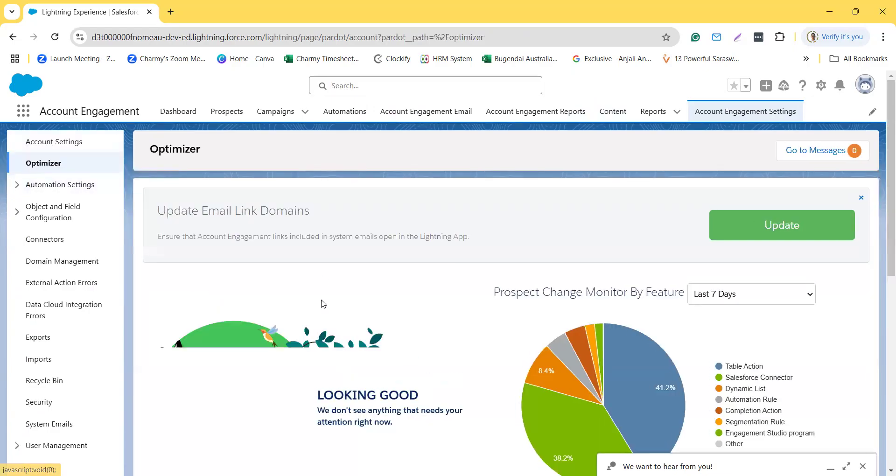
pyautogui.scroll(-2, 321, 303)
pyautogui.scroll(-3, 322, 304)
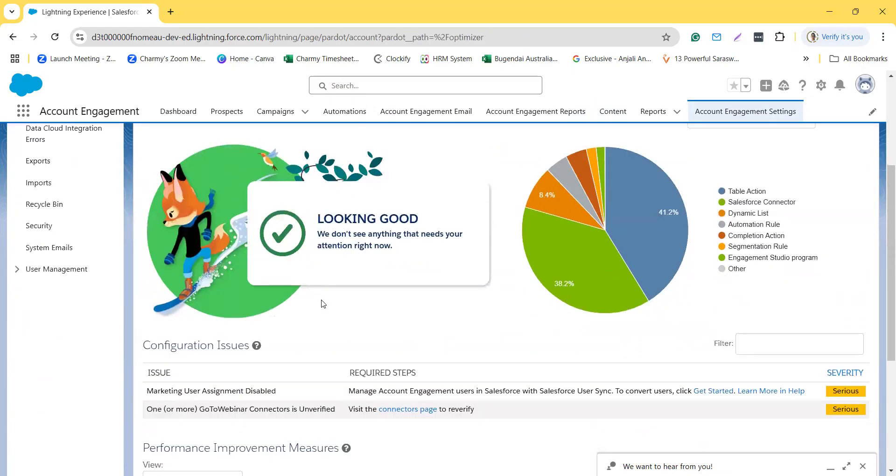
pyautogui.scroll(-2, 321, 304)
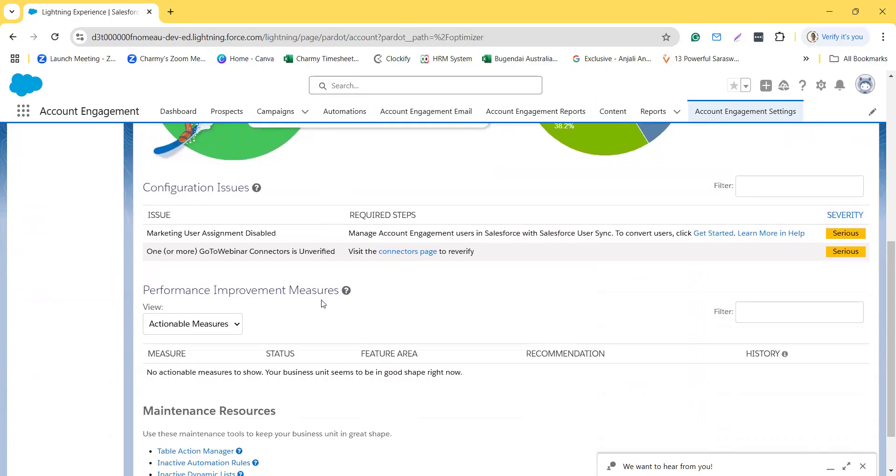
pyautogui.scroll(2, 321, 304)
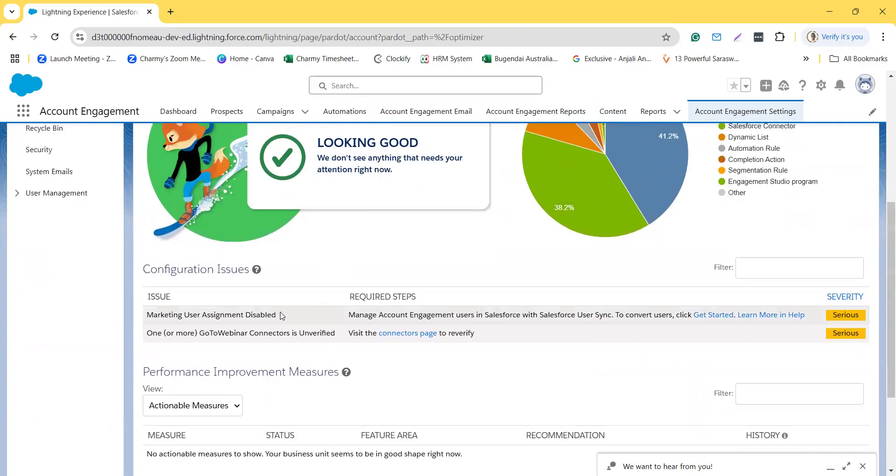
pyautogui.scroll(5, 282, 316)
pyautogui.scroll(-6, 282, 316)
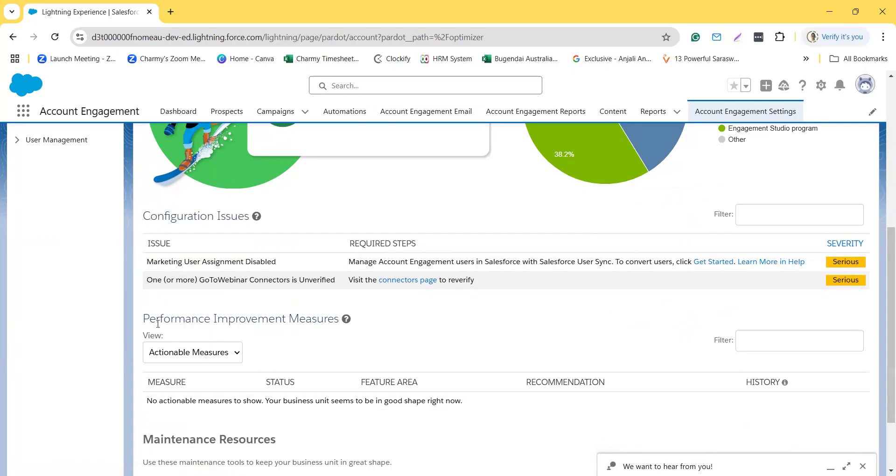
pyautogui.scroll(-2, 163, 383)
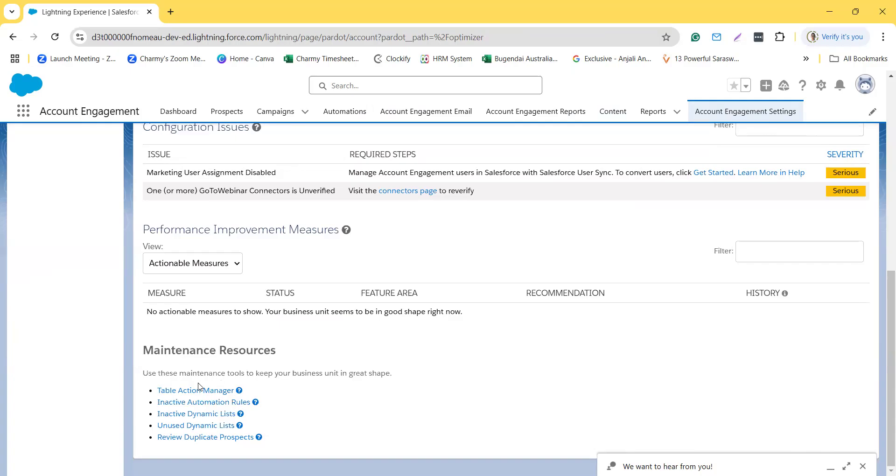
pyautogui.tripleClick(143, 376)
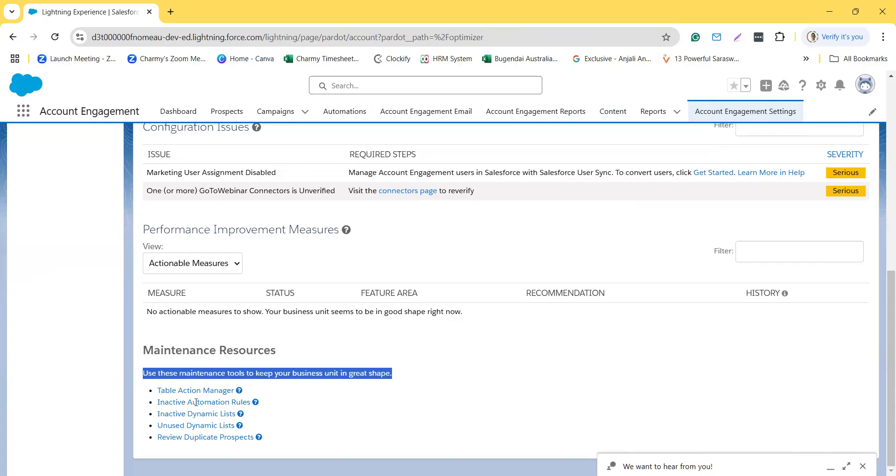
pyautogui.moveTo(282, 441); pyautogui.dragTo(279, 439)
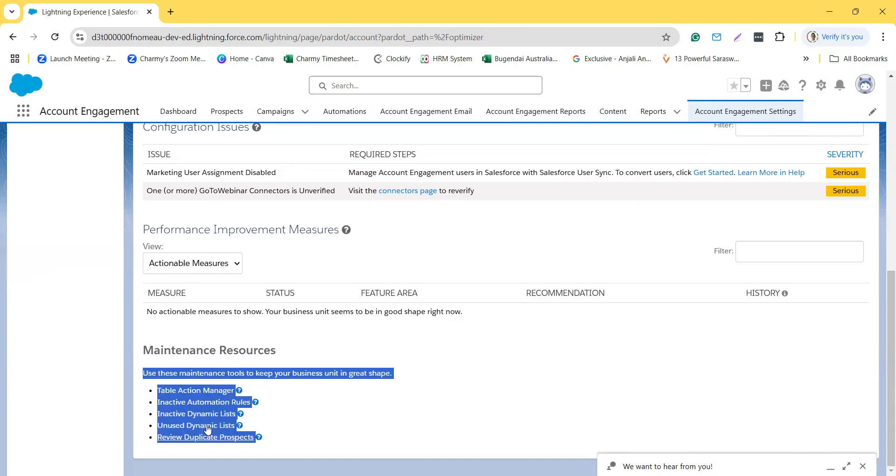
pyautogui.click(294, 355)
pyautogui.scroll(4, 294, 354)
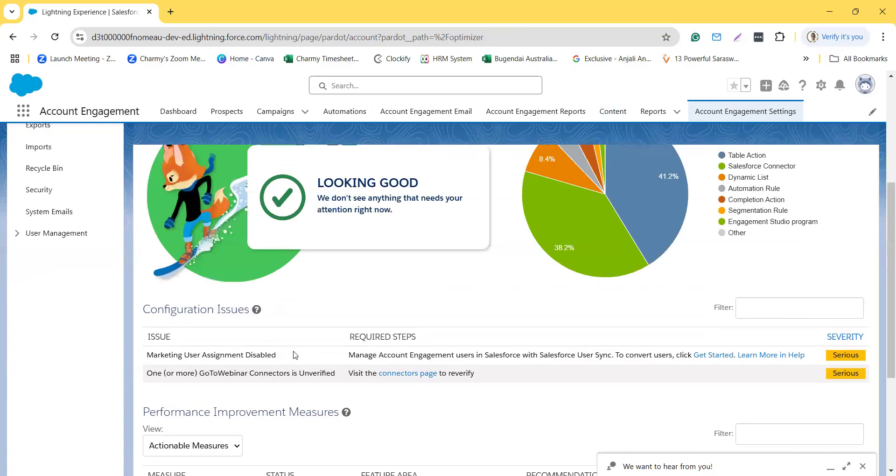
pyautogui.scroll(2, 294, 355)
pyautogui.scroll(-1, 294, 354)
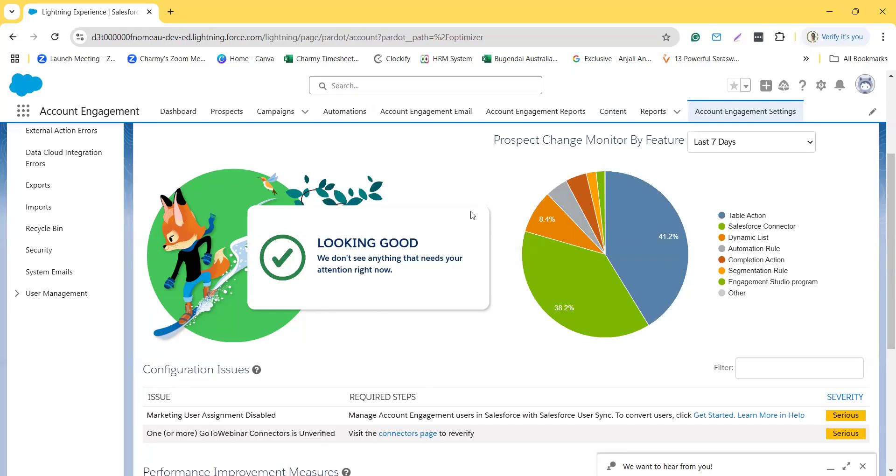
pyautogui.scroll(3, 471, 213)
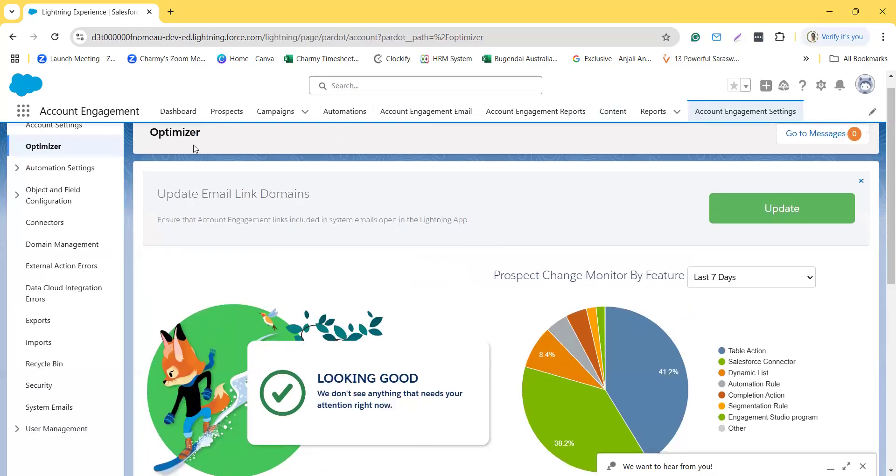
# Step: Expand the Scoring, Visitor Filters and object/field configuration settings groups, then head to Connectors
pyautogui.scroll(1, 299, 323)
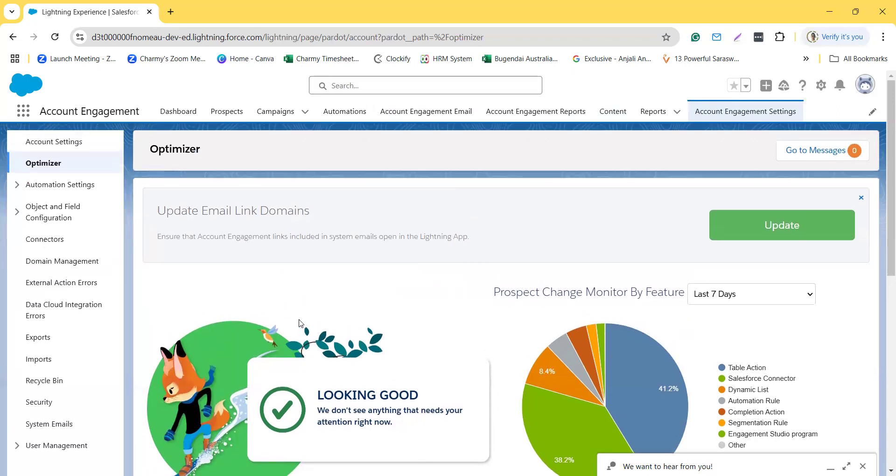
pyautogui.scroll(-2, 299, 323)
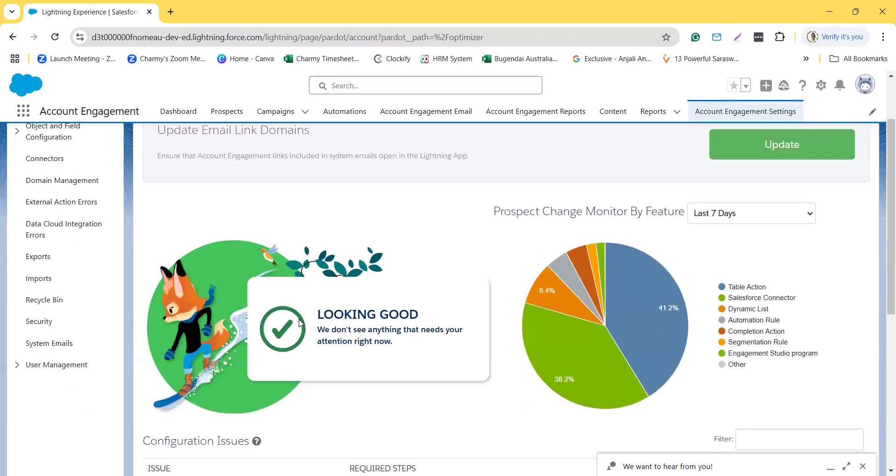
pyautogui.scroll(2, 299, 323)
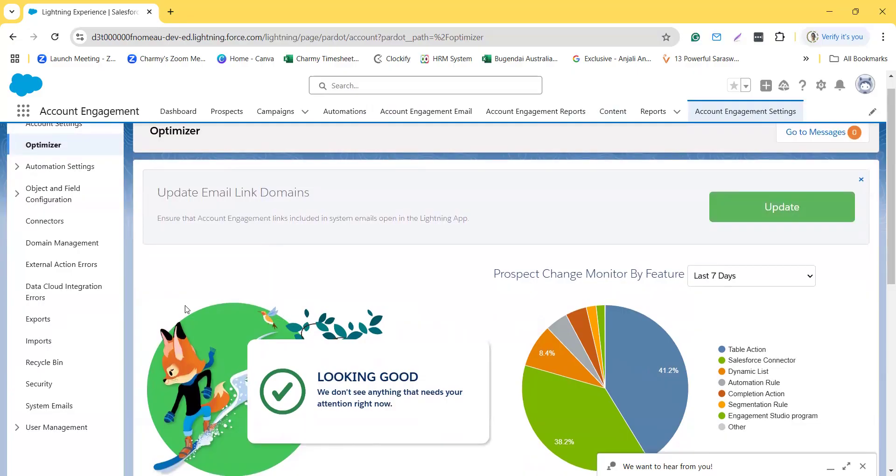
pyautogui.click(45, 171)
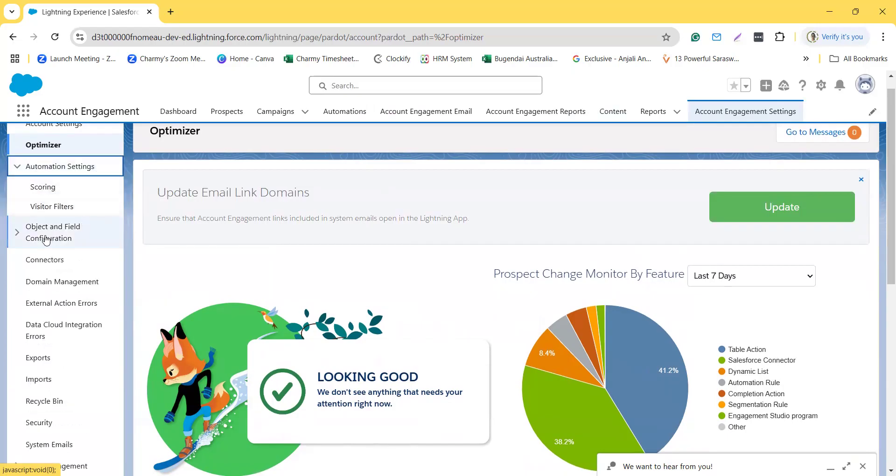
pyautogui.click(91, 239)
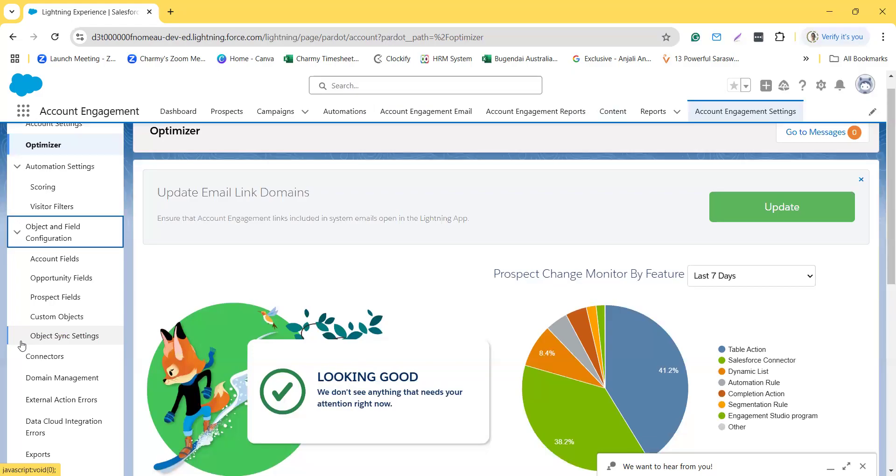
pyautogui.scroll(-2, 22, 345)
pyautogui.click(44, 261)
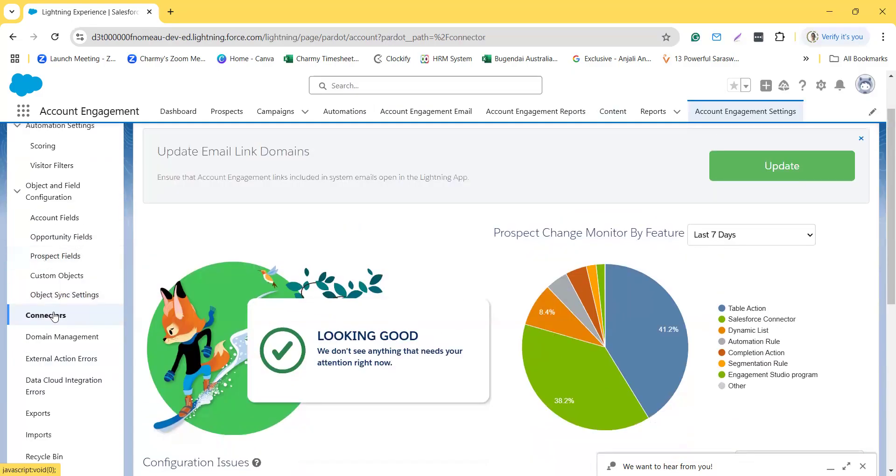
# Step: Open the Connectors settings page listing the seven existing connectors
pyautogui.click(54, 317)
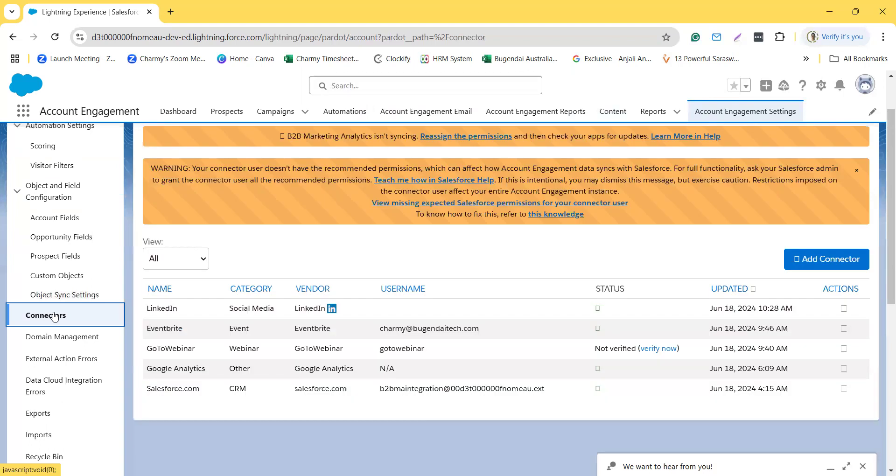
pyautogui.scroll(-1, 296, 326)
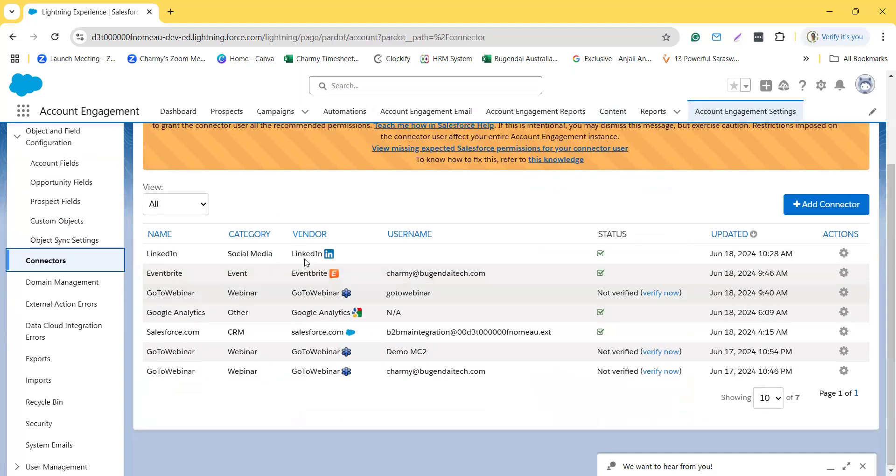
pyautogui.scroll(2, 307, 350)
pyautogui.scroll(1, 307, 350)
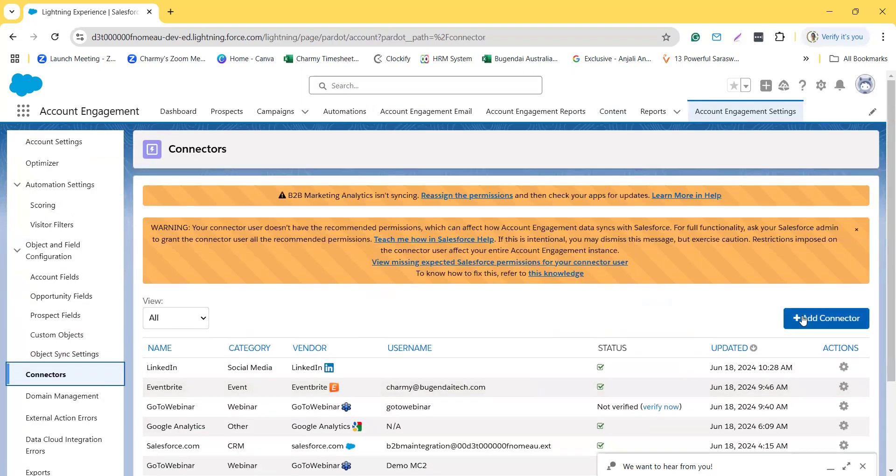
# Step: Start adding a connector and browse the Create Connector options
pyautogui.click(803, 318)
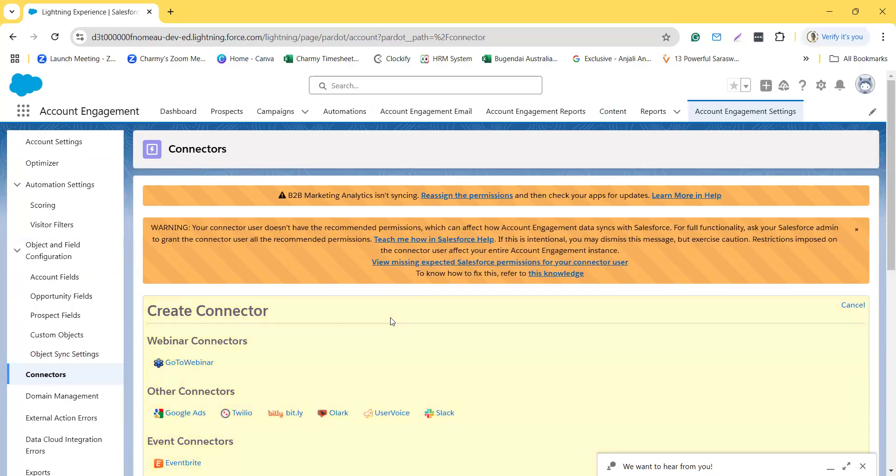
pyautogui.scroll(-3, 392, 320)
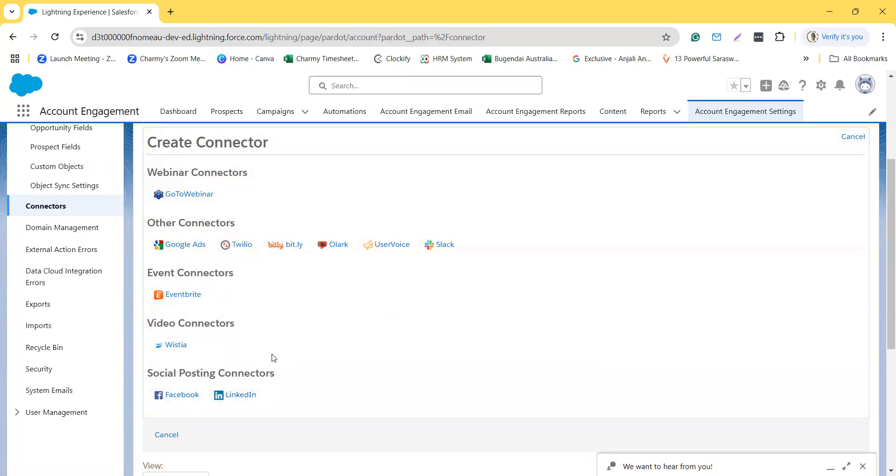
pyautogui.scroll(-4, 206, 269)
pyautogui.scroll(3, 205, 268)
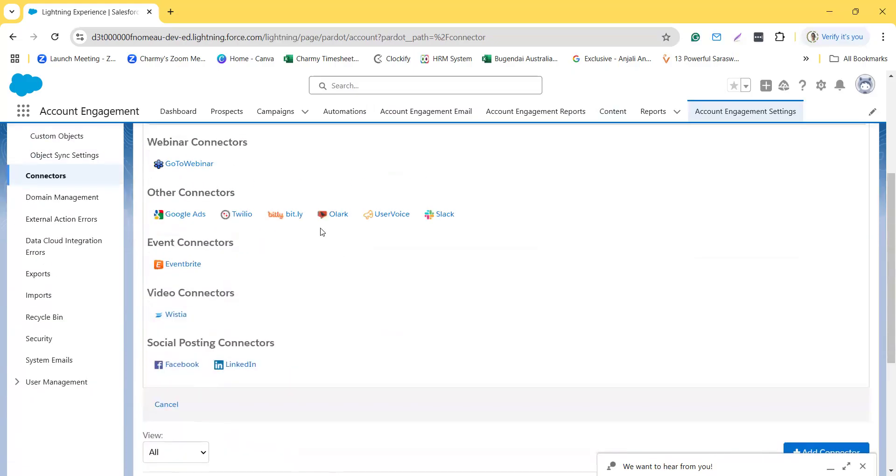
pyautogui.scroll(2, 320, 231)
pyautogui.scroll(-7, 321, 232)
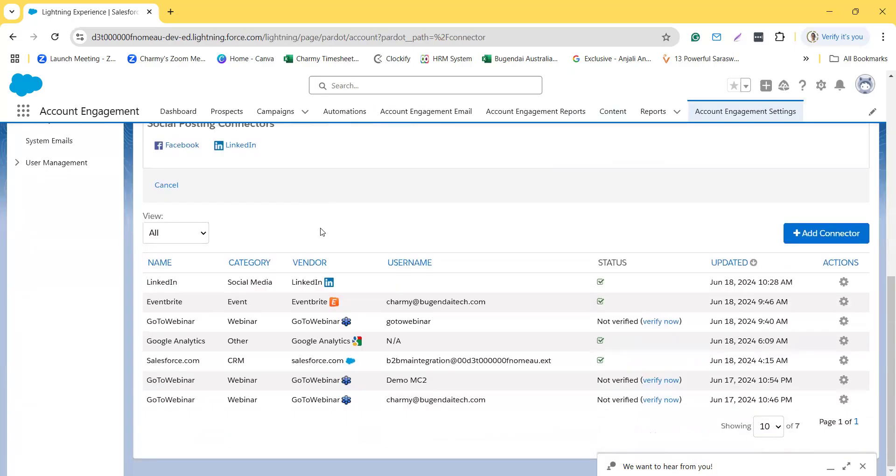
pyautogui.scroll(6, 321, 232)
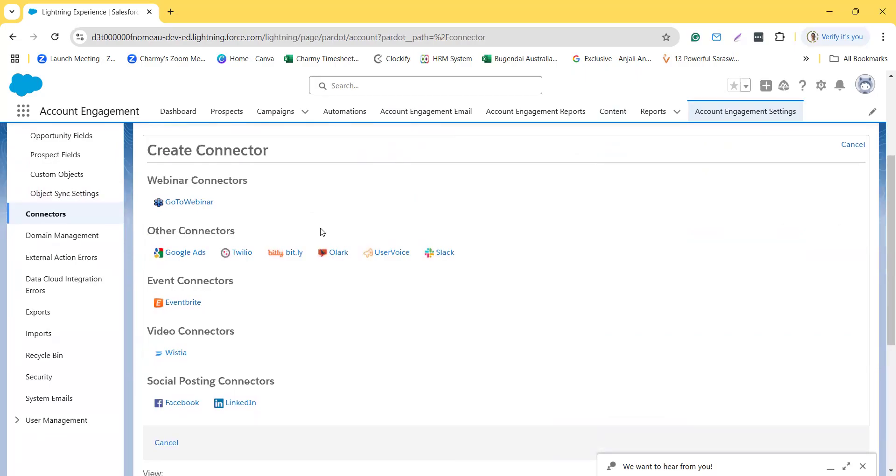
# Step: Review Domain Management: one email sending domain and three tracker domains, one not validated
pyautogui.click(65, 237)
pyautogui.click(61, 337)
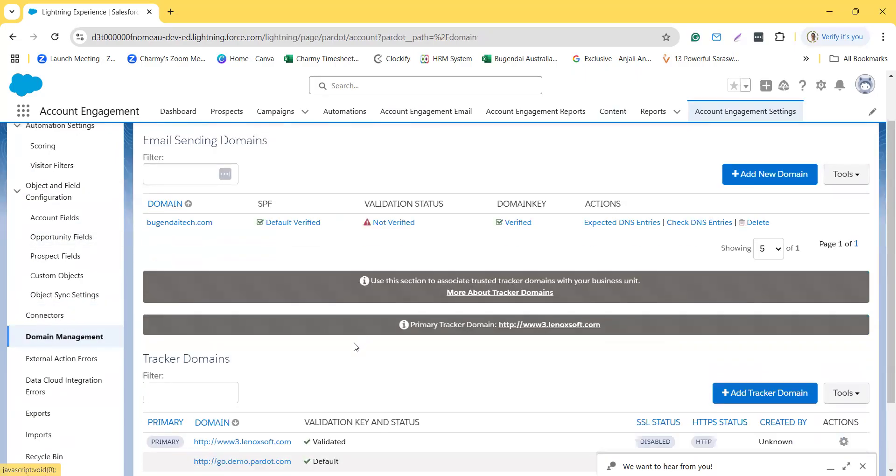
pyautogui.scroll(1, 347, 353)
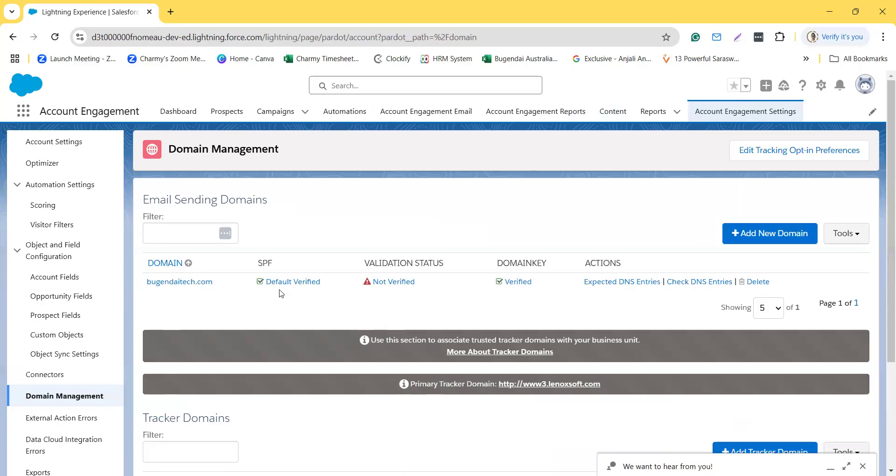
pyautogui.scroll(-2, 337, 301)
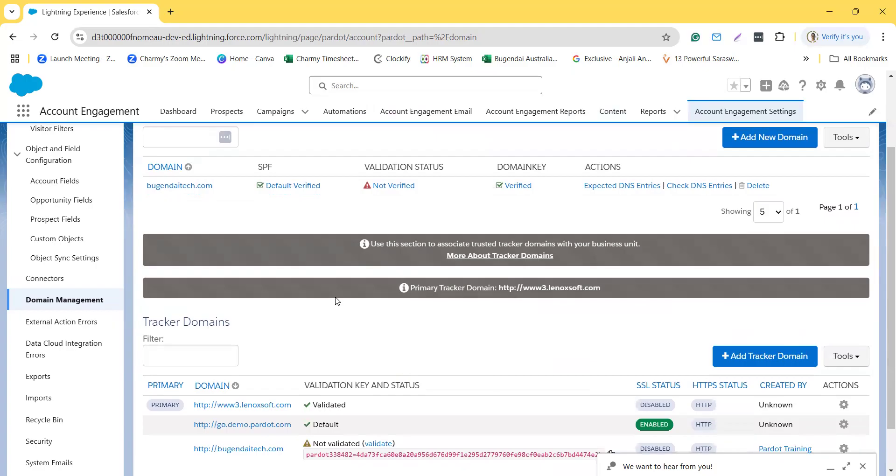
pyautogui.scroll(-1, 337, 301)
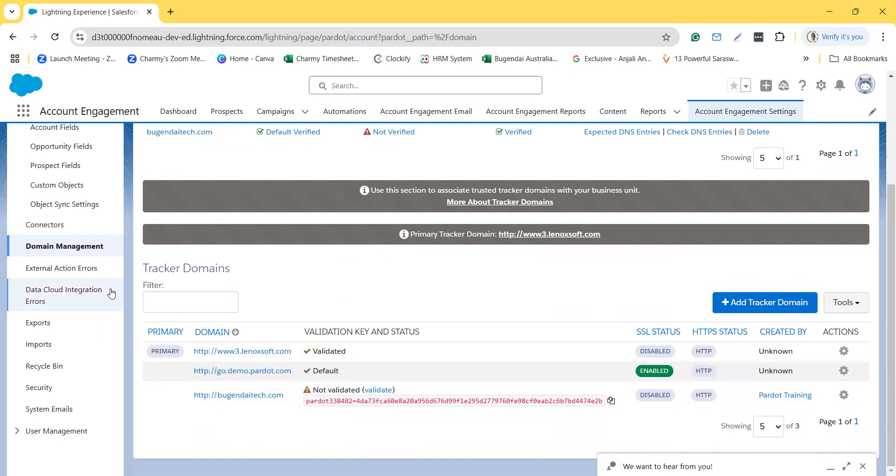
# Step: View the External Action Errors log, which shows no errors
pyautogui.click(86, 280)
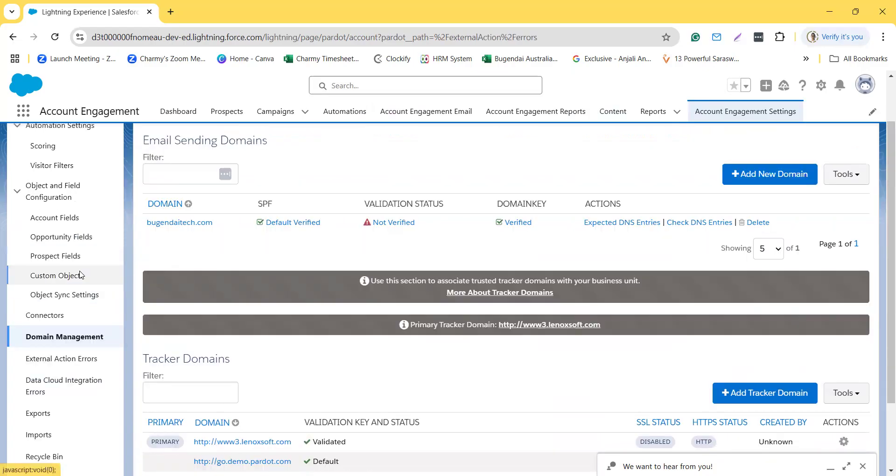
pyautogui.click(66, 362)
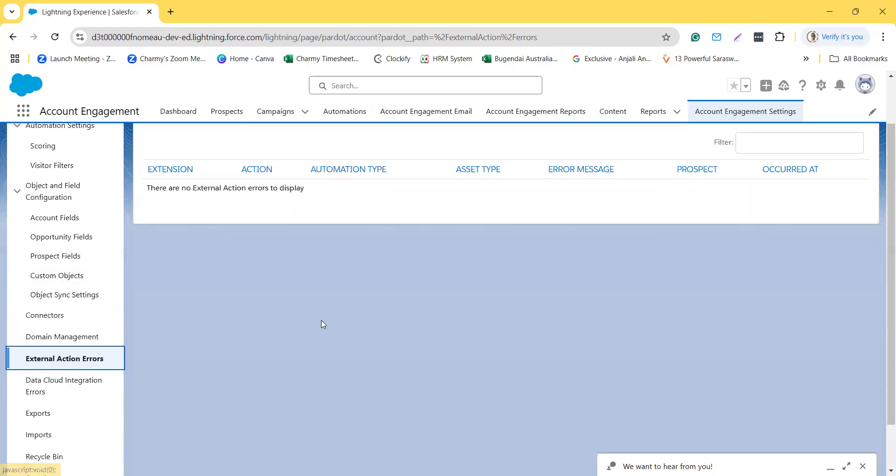
pyautogui.scroll(2, 322, 325)
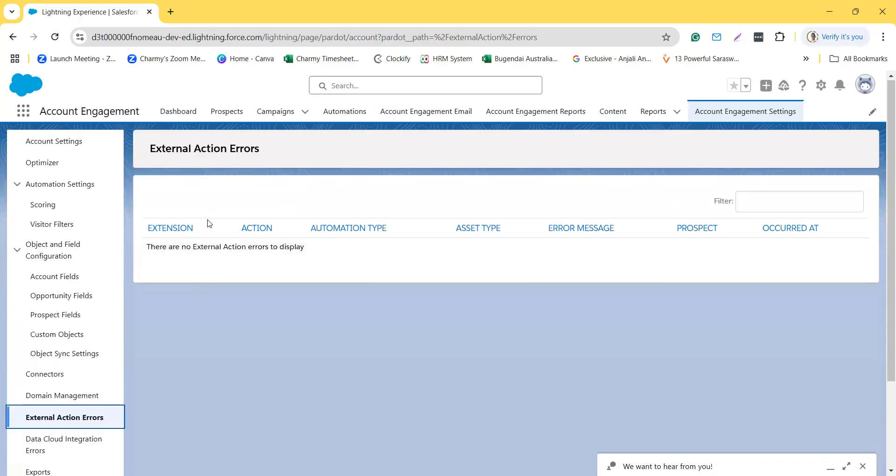
pyautogui.scroll(-2, 22, 343)
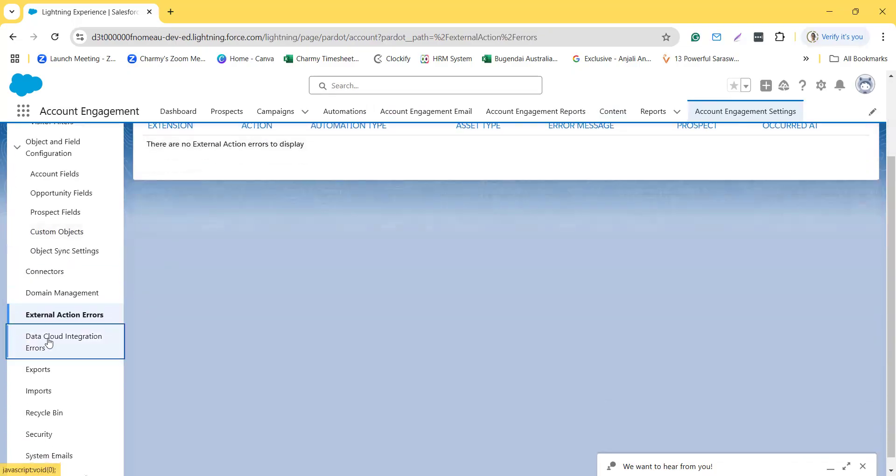
# Step: Open the Data Cloud Integration Errors log, which reports no errors
pyautogui.click(23, 343)
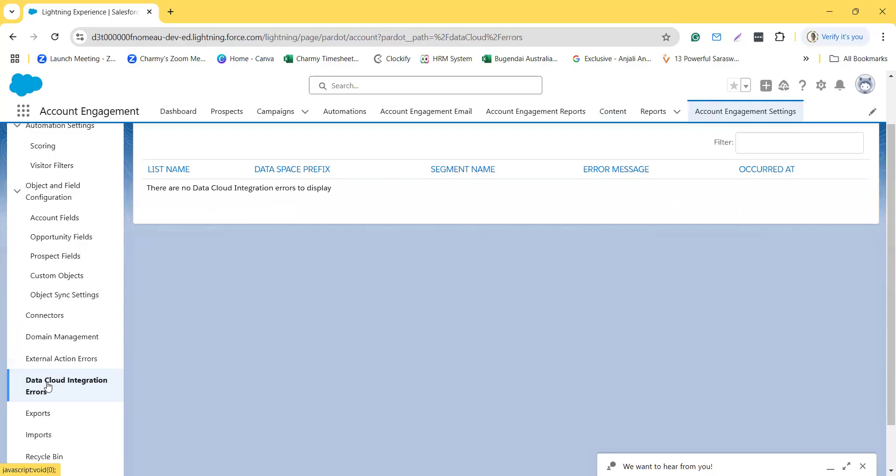
pyautogui.scroll(1, 366, 290)
pyautogui.scroll(-2, 366, 290)
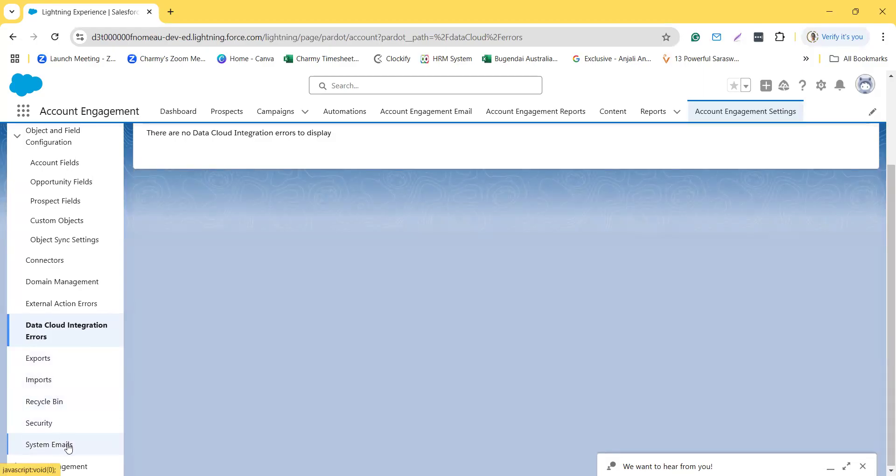
pyautogui.scroll(3, 72, 258)
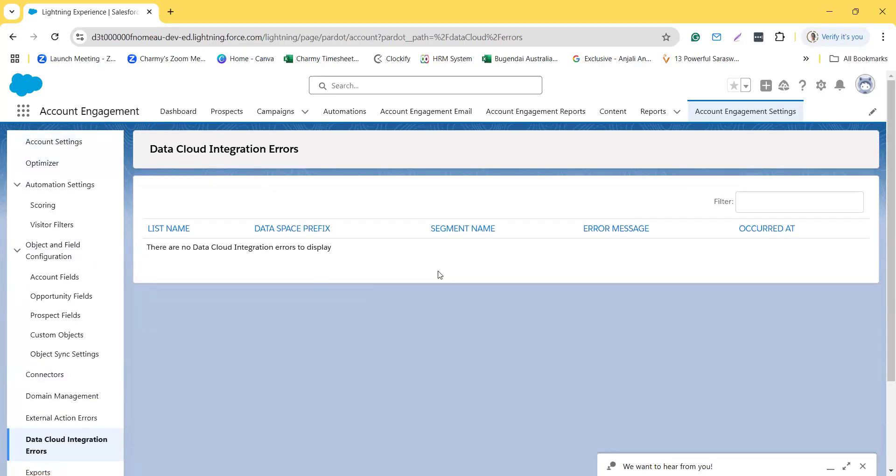
# Step: Go to Reports home, then the Prospects list showing company, score and last activity
pyautogui.click(663, 112)
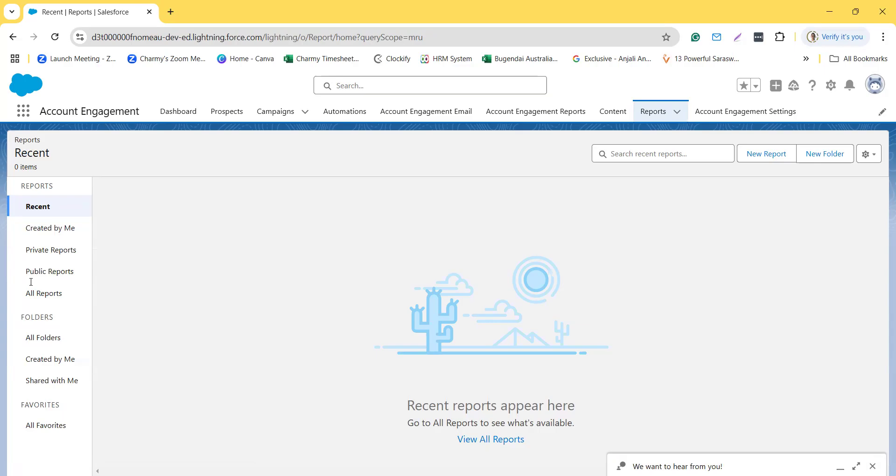
pyautogui.click(228, 112)
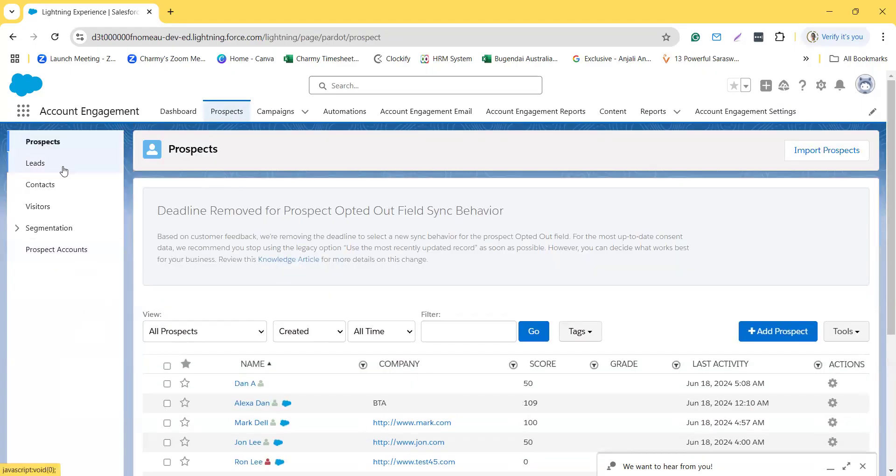
# Step: Browse the Leads and Contacts lists, then the Visitors dashboard showing 0 page views today
pyautogui.click(54, 167)
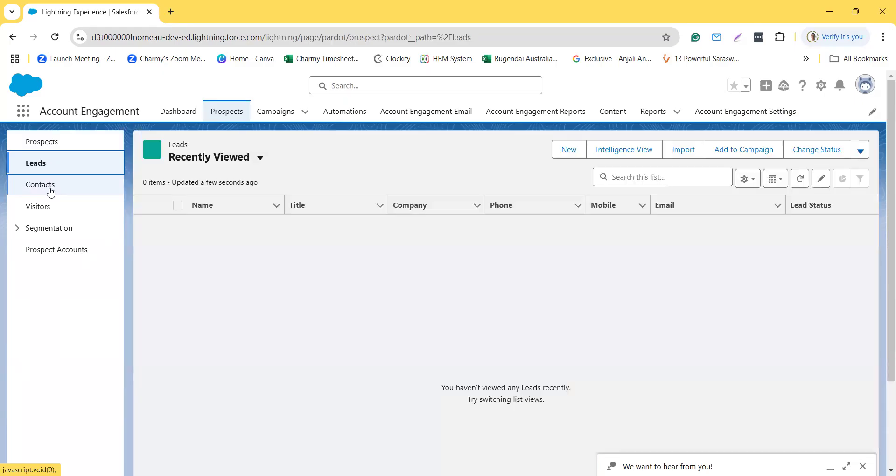
pyautogui.click(51, 191)
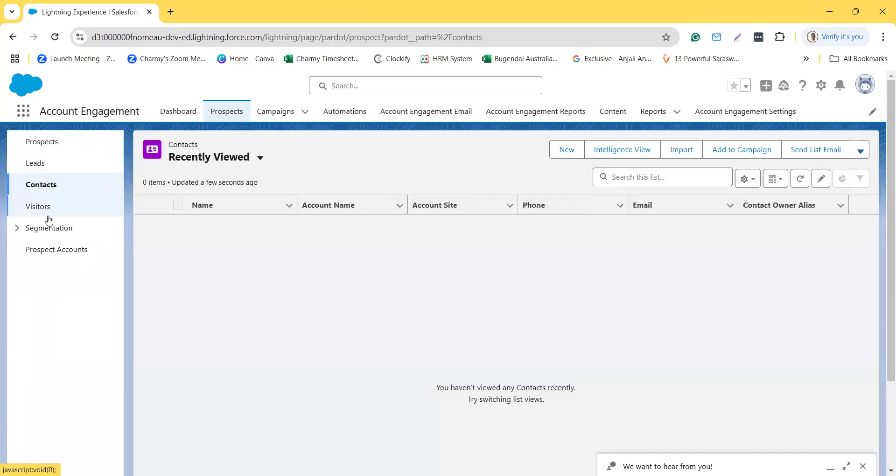
pyautogui.click(48, 210)
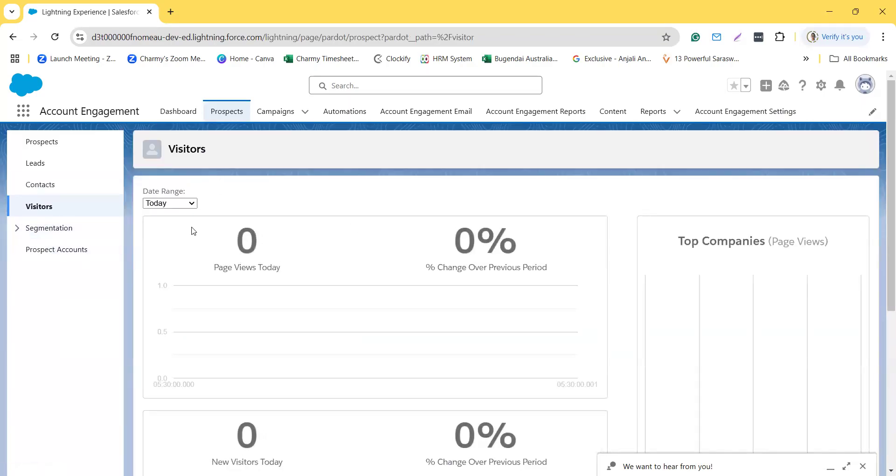
pyautogui.scroll(-2, 413, 262)
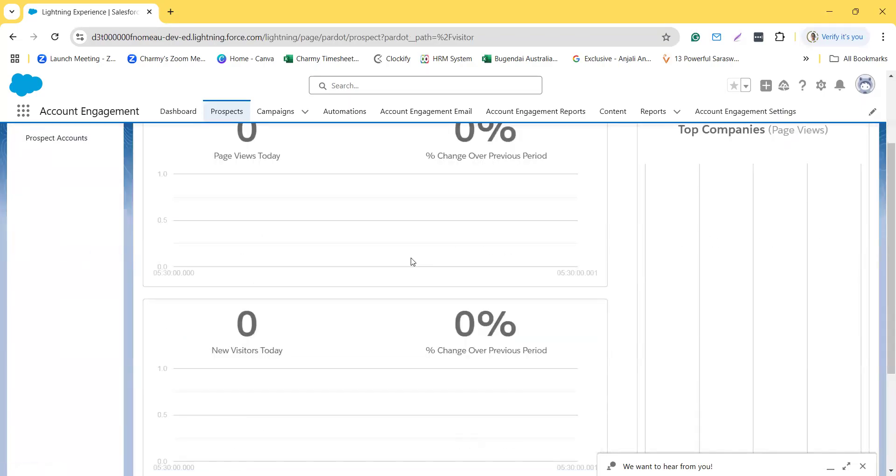
pyautogui.scroll(2, 595, 290)
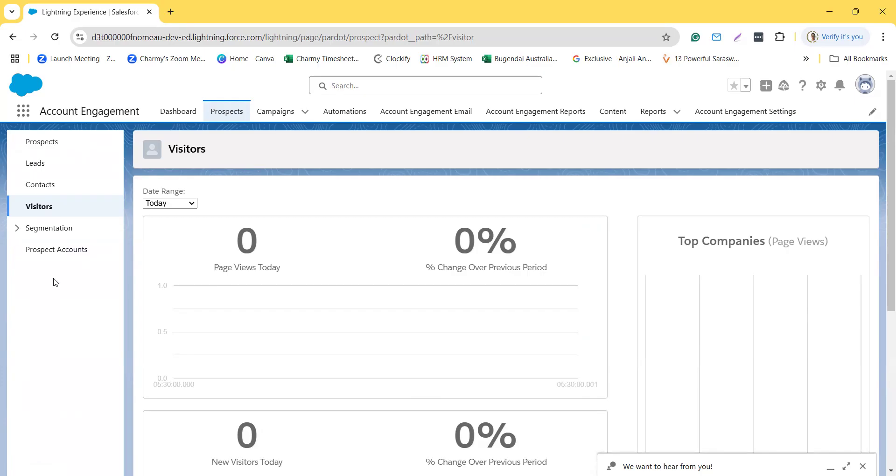
# Step: Expand Segmentation and open the empty Prospect Accounts page
pyautogui.click(19, 233)
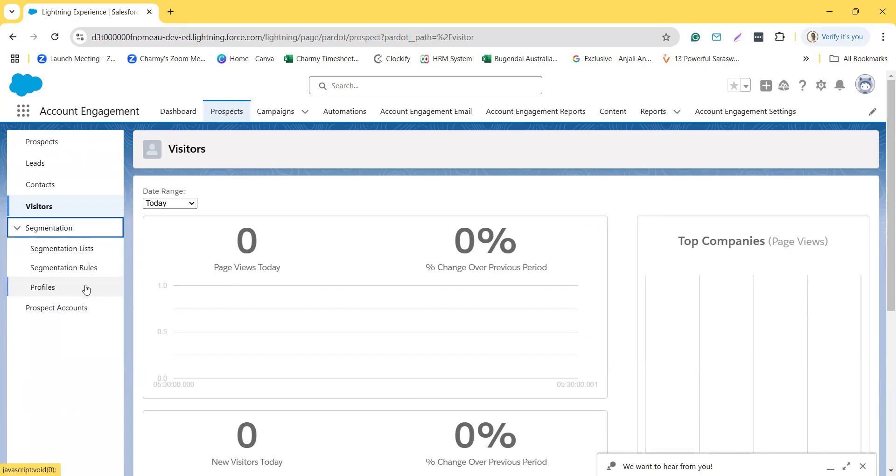
pyautogui.click(54, 313)
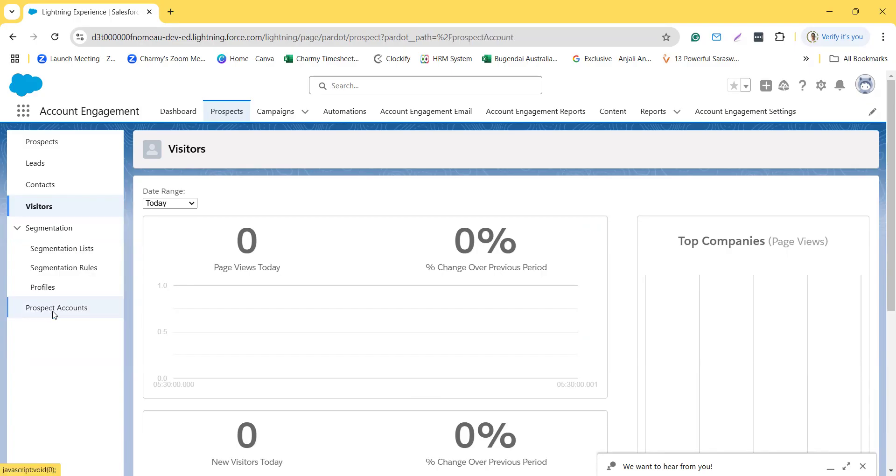